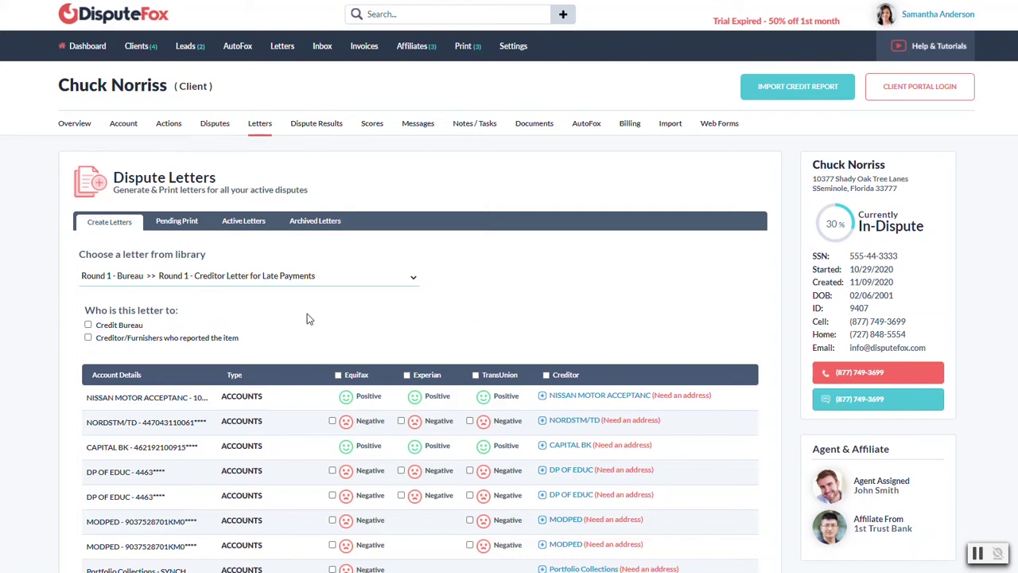
# Scroll down to the NISSAN MOTOR ACCEPTANC row and highlight its missing-address note.
pyautogui.scroll(-1, 310, 317)
pyautogui.scroll(-2, 251, 322)
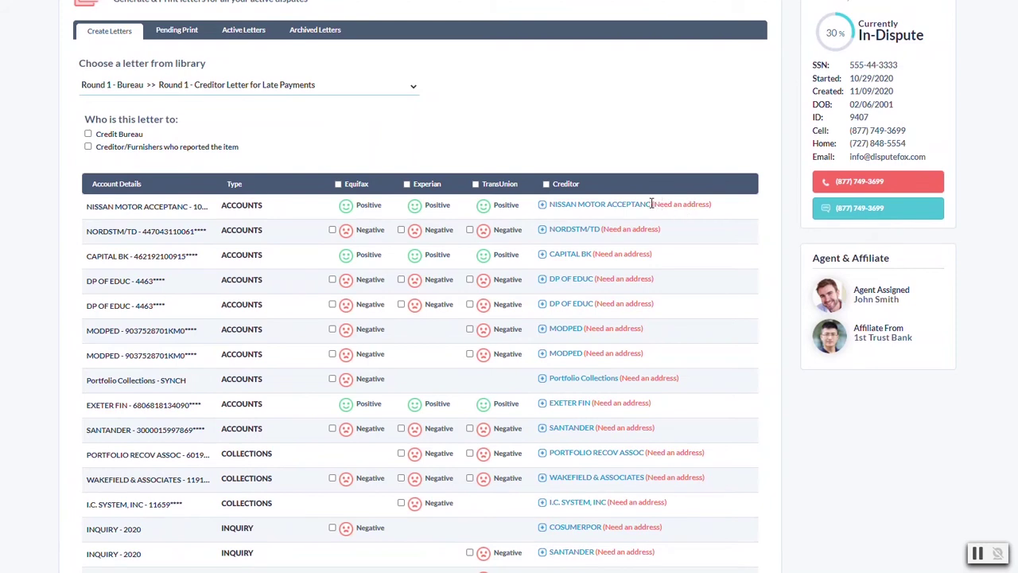
pyautogui.moveTo(654, 203); pyautogui.dragTo(716, 206)
pyautogui.click(675, 205)
# Fill NISSAN MOTOR ACCEPTANC's address from the 10265 Ulmerton Road suggestion, then close the form unsaved.
pyautogui.click(542, 205)
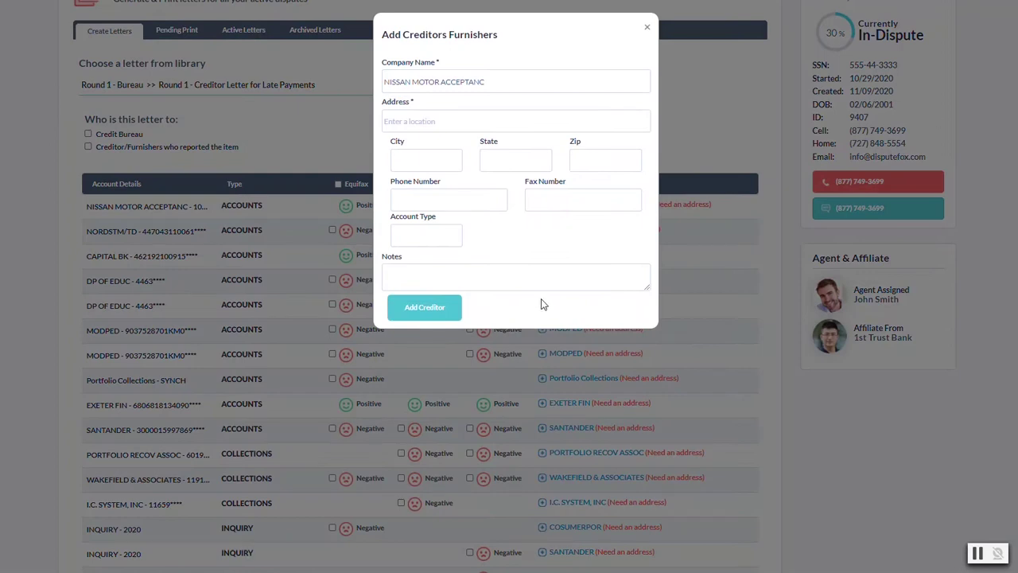
pyautogui.click(416, 122)
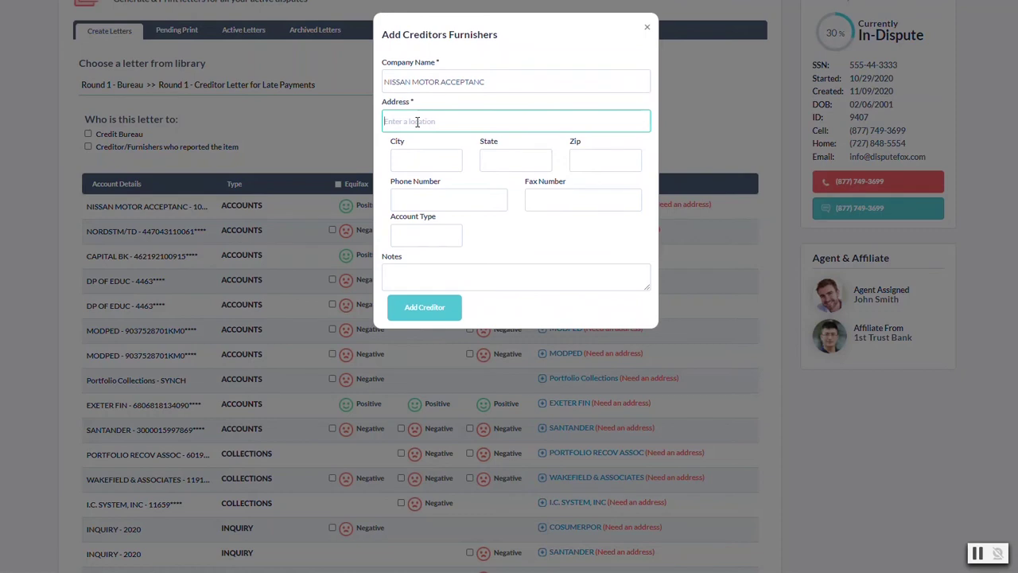
pyautogui.write('102')
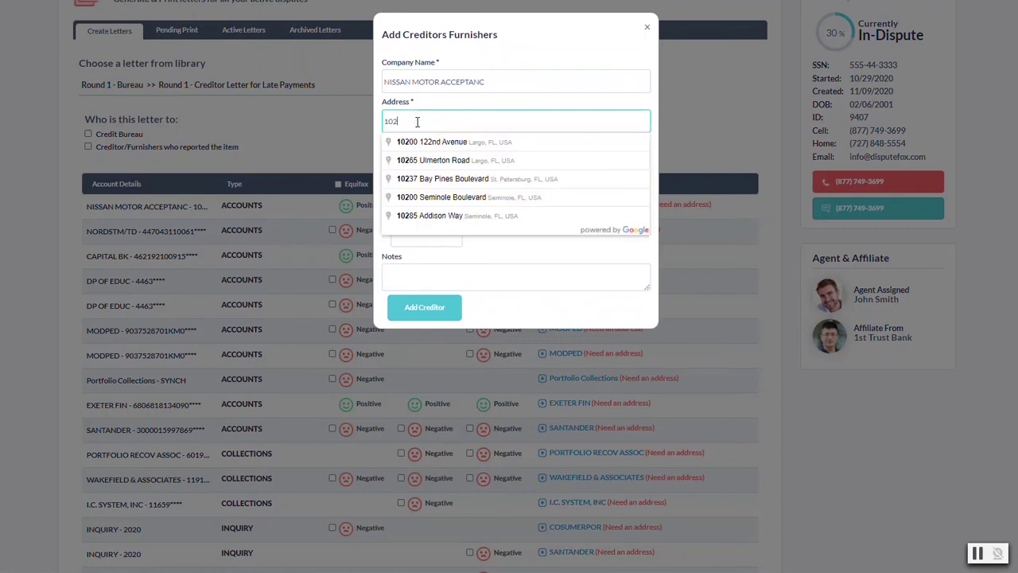
pyautogui.click(451, 159)
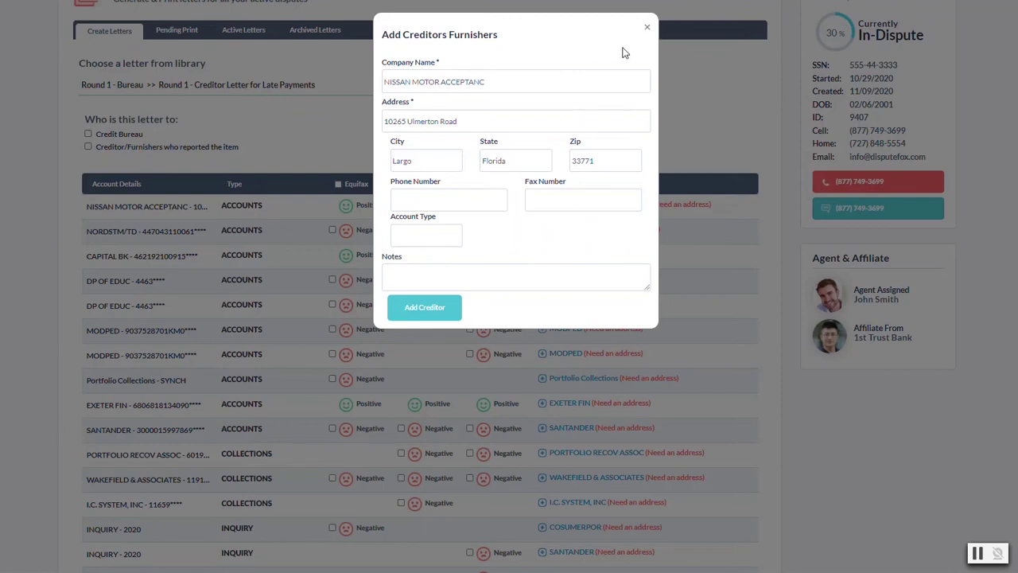
pyautogui.click(646, 31)
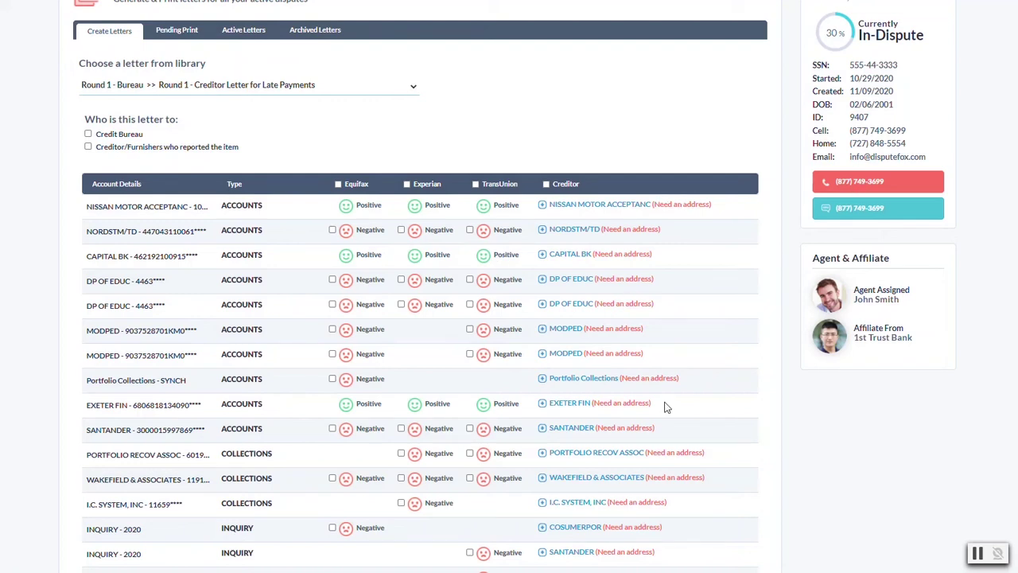
pyautogui.scroll(-2, 525, 156)
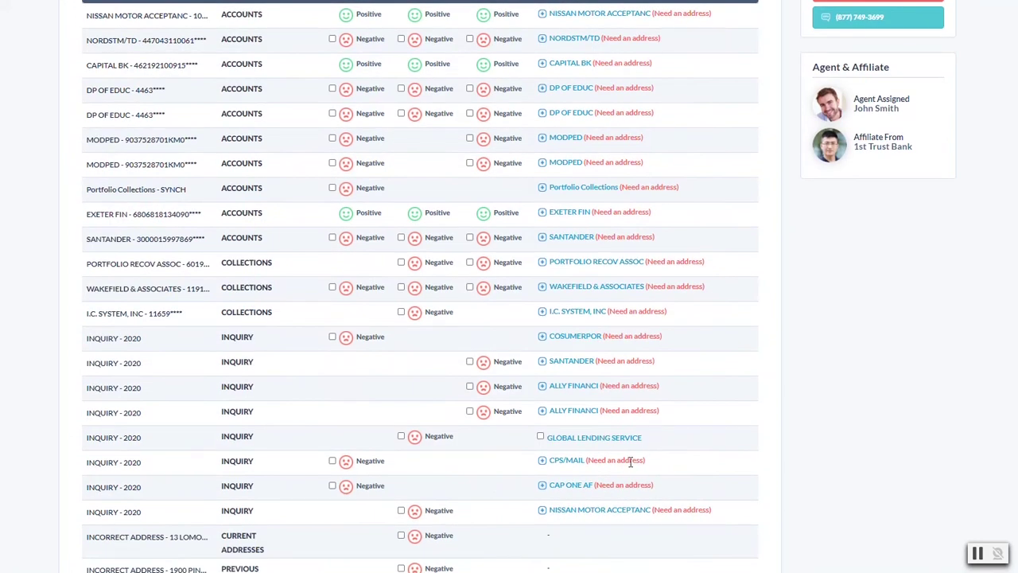
pyautogui.scroll(3, 618, 460)
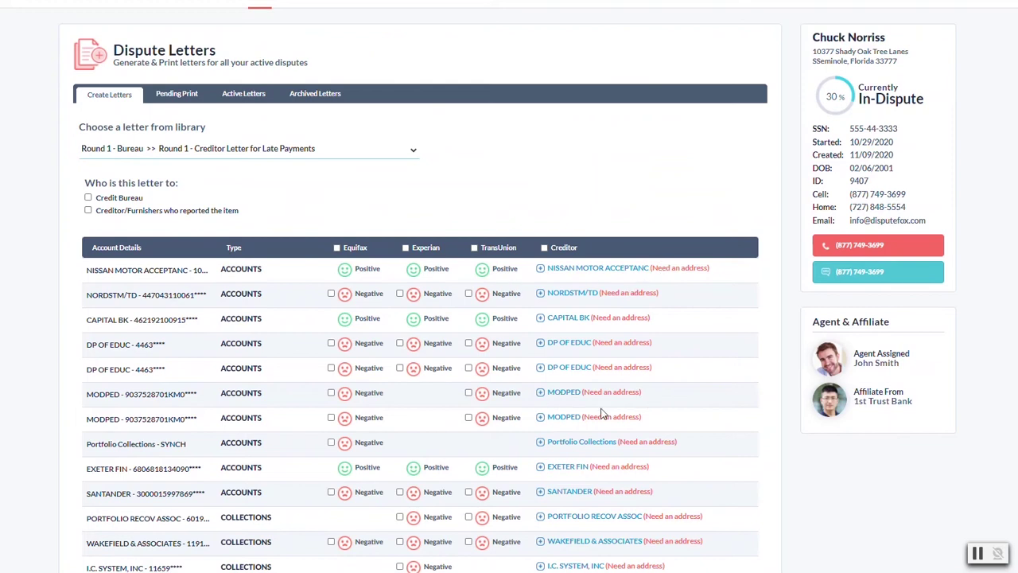
pyautogui.scroll(-1, 636, 410)
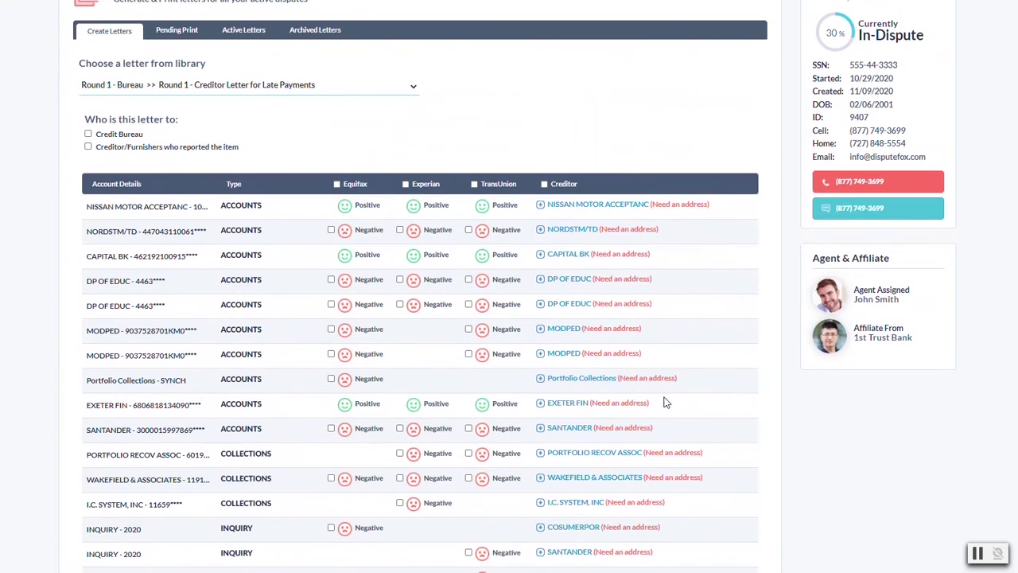
pyautogui.scroll(3, 478, 506)
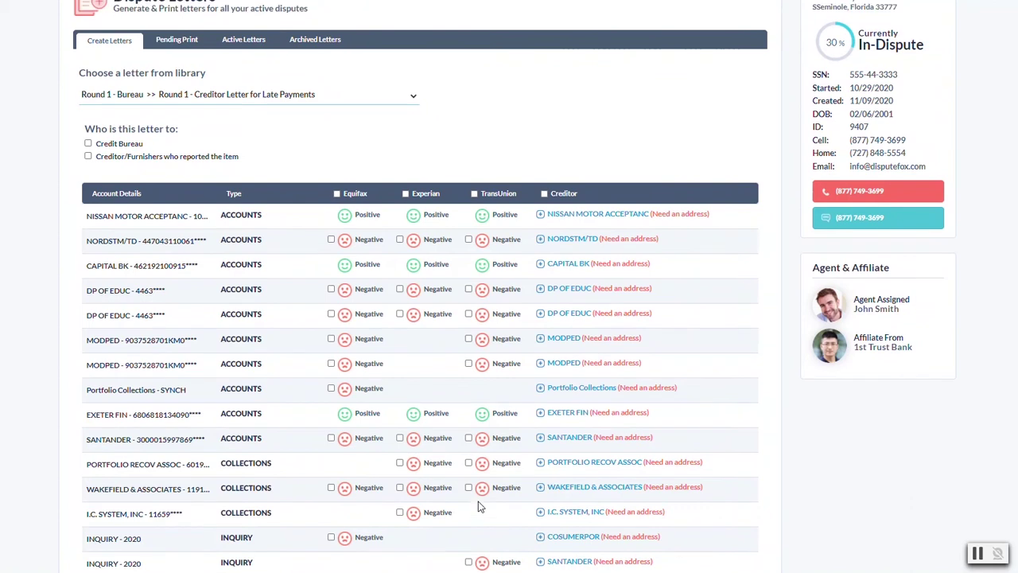
pyautogui.scroll(-1, 312, 381)
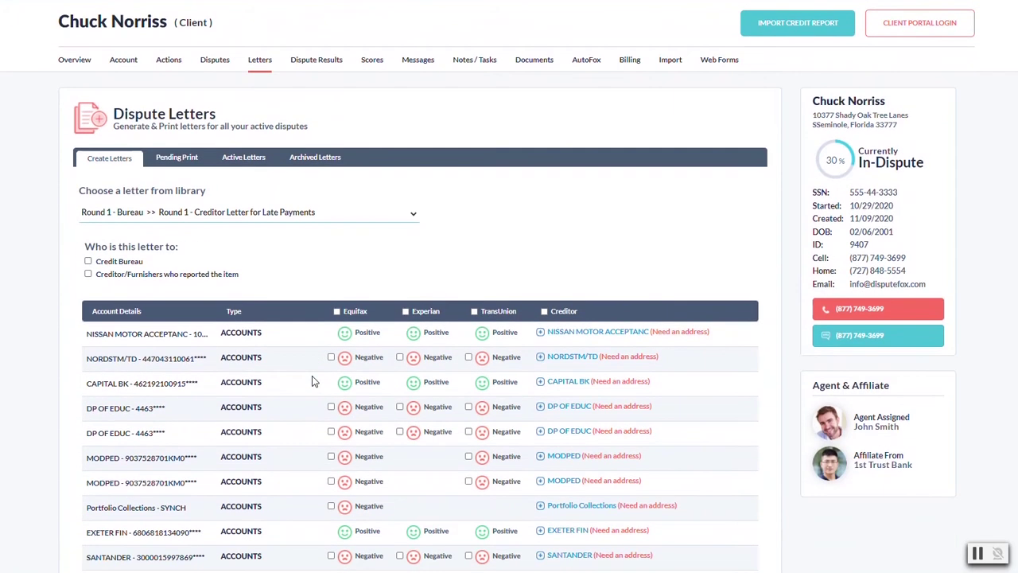
pyautogui.scroll(-1, 311, 378)
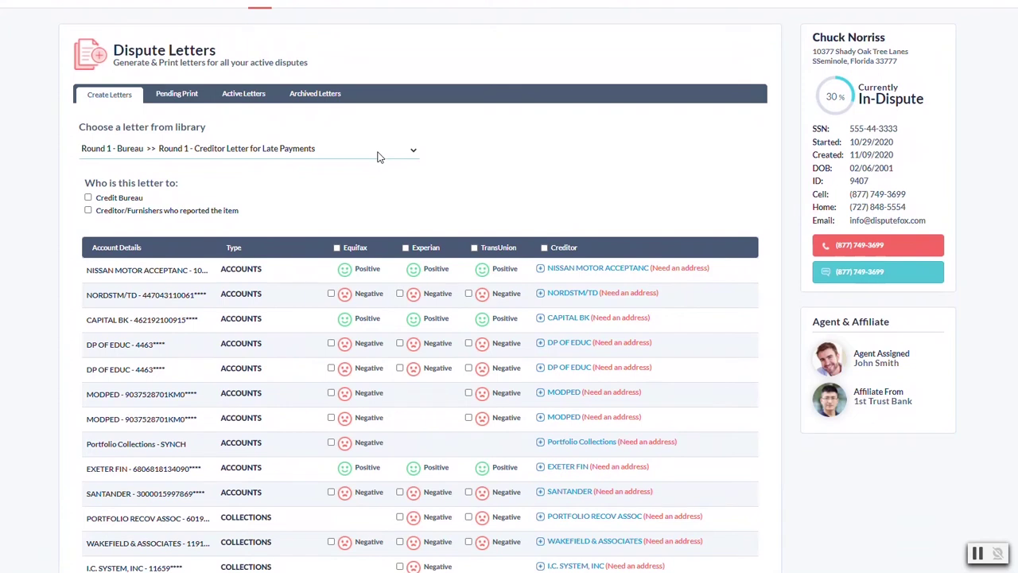
# Choose Round 1 - Investigation Letter and tick all three bureaus for NORDSTM/TD and the first DP OF EDUC.
pyautogui.click(199, 147)
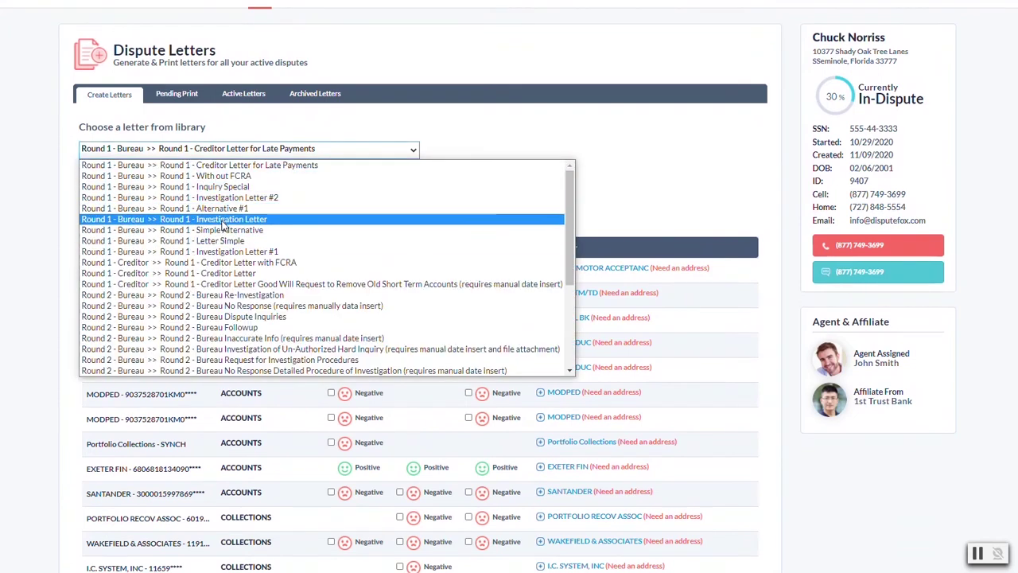
pyautogui.click(186, 220)
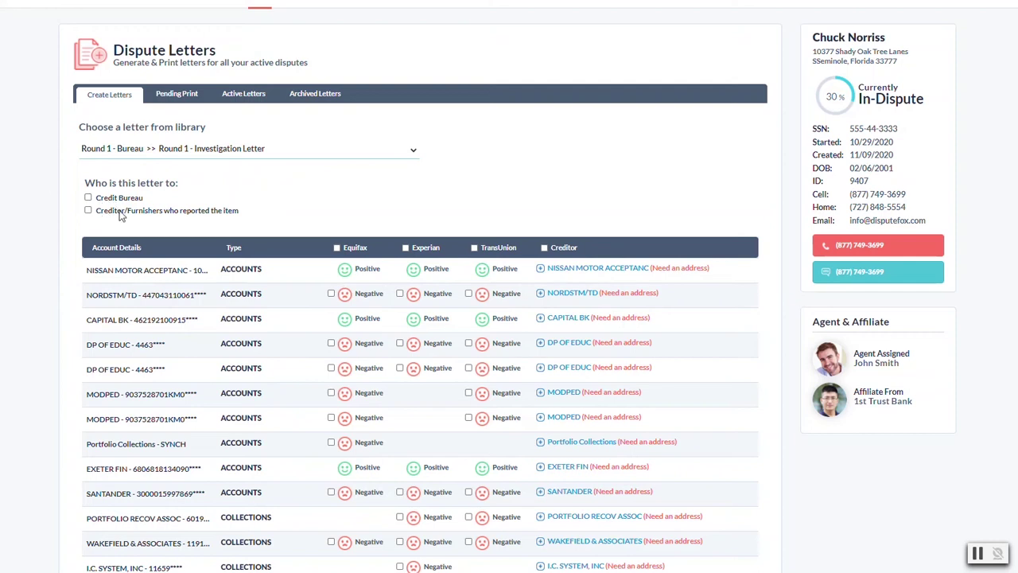
pyautogui.click(330, 294)
pyautogui.click(399, 294)
pyautogui.click(468, 294)
pyautogui.click(331, 343)
pyautogui.click(399, 343)
pyautogui.click(469, 343)
# Scroll the account list and highlight the NORDSTM/TD account number.
pyautogui.scroll(-1, 342, 359)
pyautogui.scroll(-5, 342, 360)
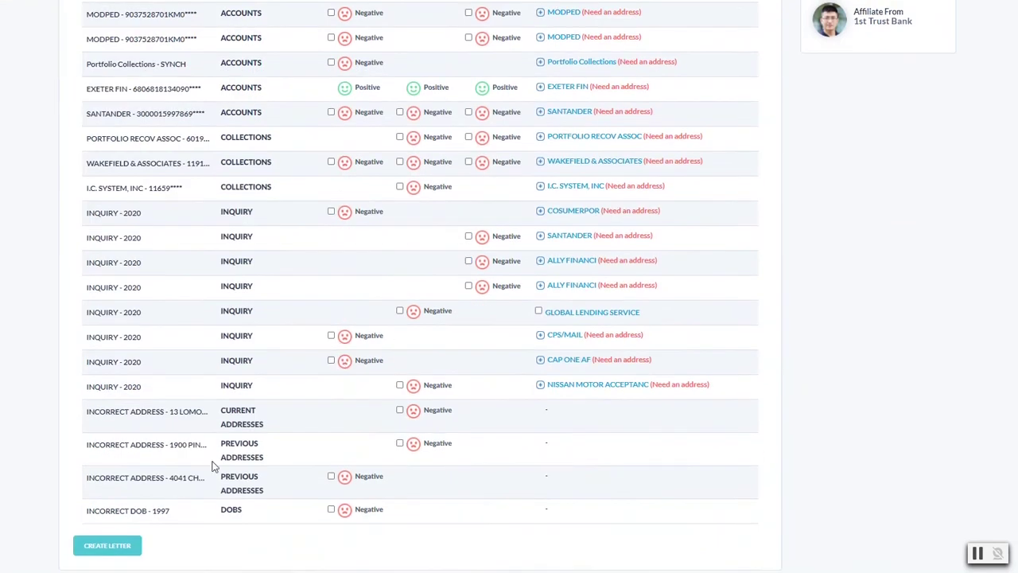
pyautogui.scroll(6, 402, 250)
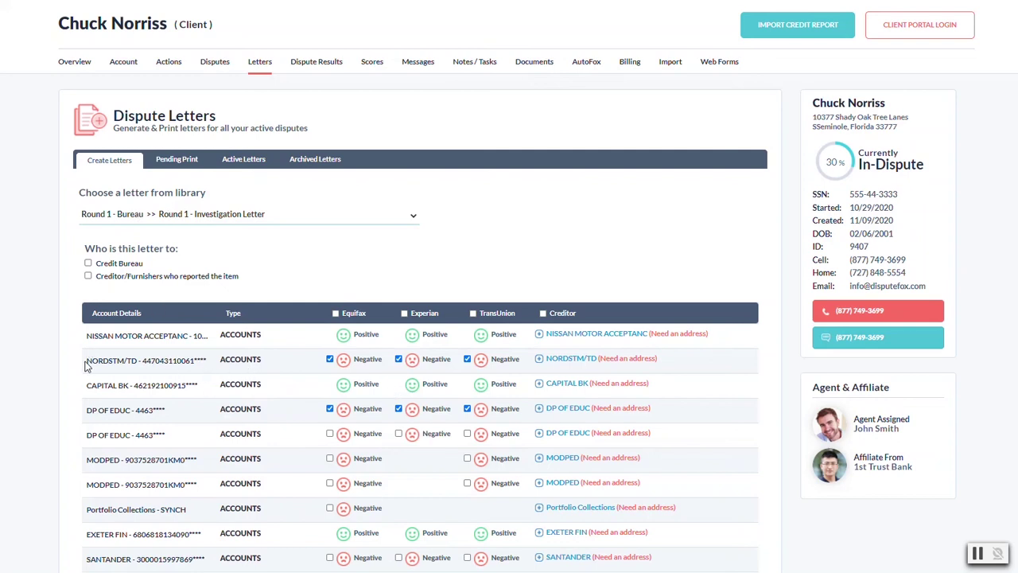
pyautogui.moveTo(86, 360); pyautogui.dragTo(191, 362)
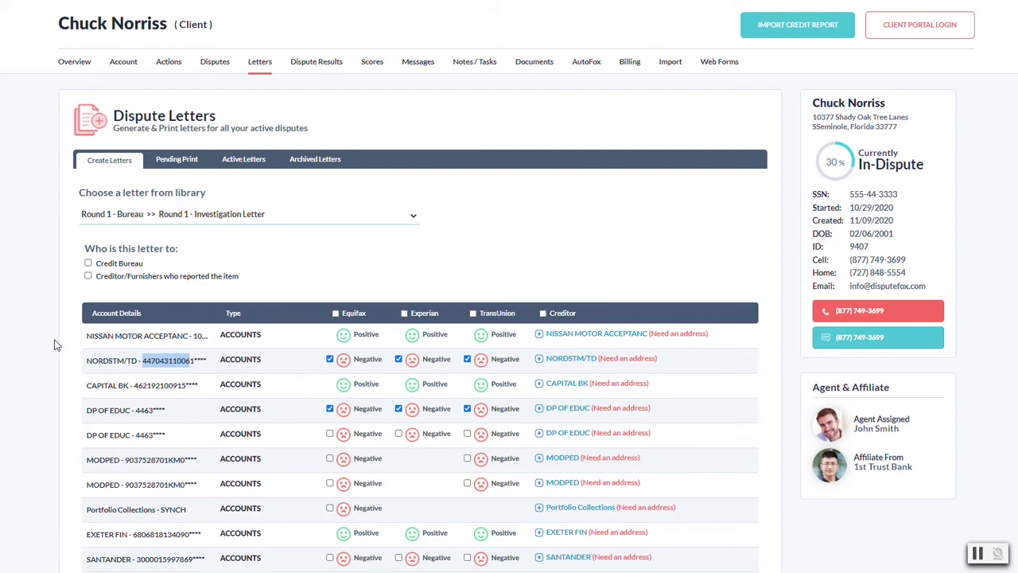
pyautogui.click(132, 359)
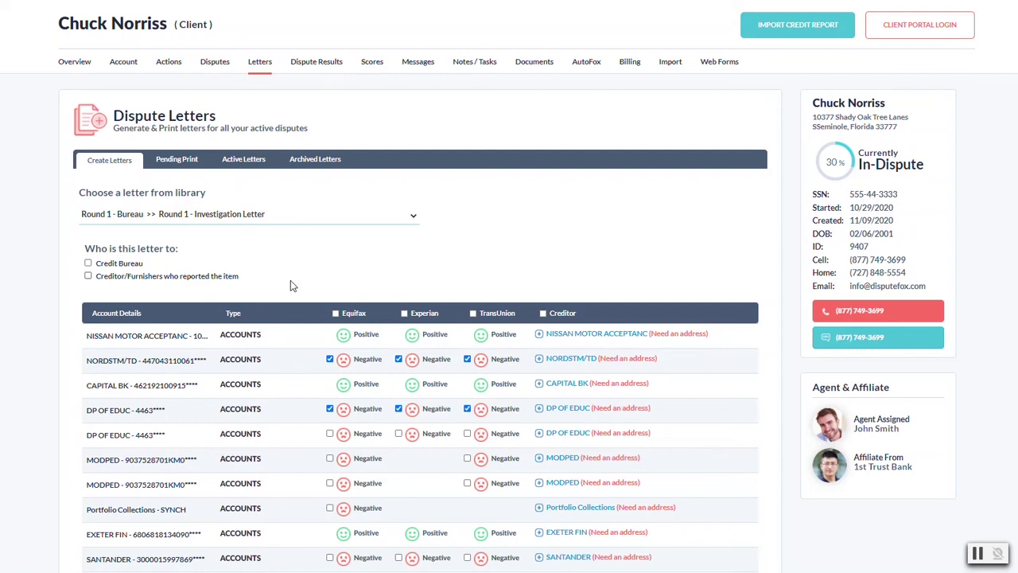
pyautogui.click(88, 275)
pyautogui.click(89, 275)
pyautogui.click(329, 358)
pyautogui.click(329, 409)
pyautogui.click(398, 408)
pyautogui.click(398, 359)
pyautogui.click(467, 358)
pyautogui.click(466, 408)
pyautogui.click(87, 263)
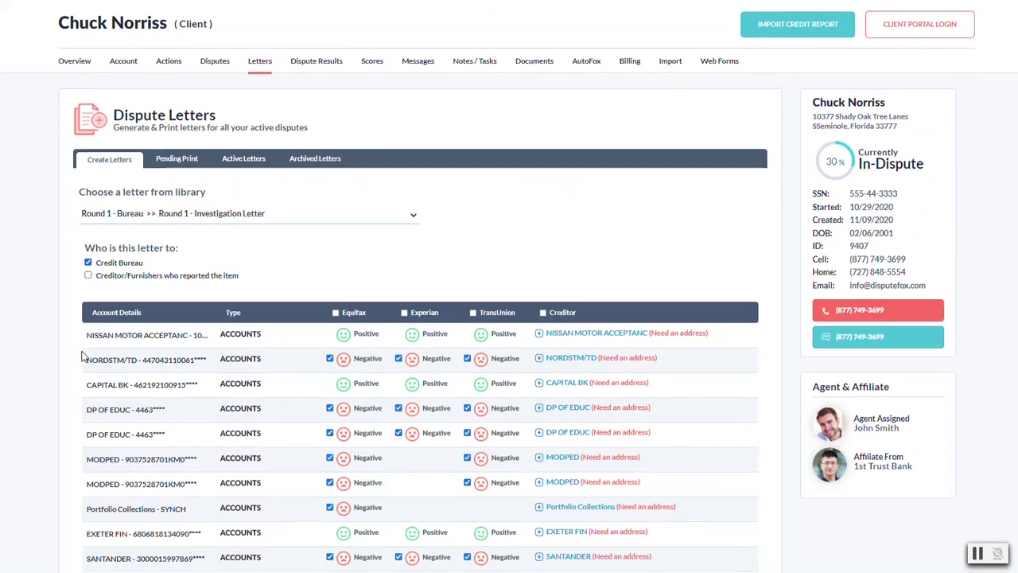
pyautogui.scroll(-2, 321, 159)
pyautogui.scroll(-3, 424, 462)
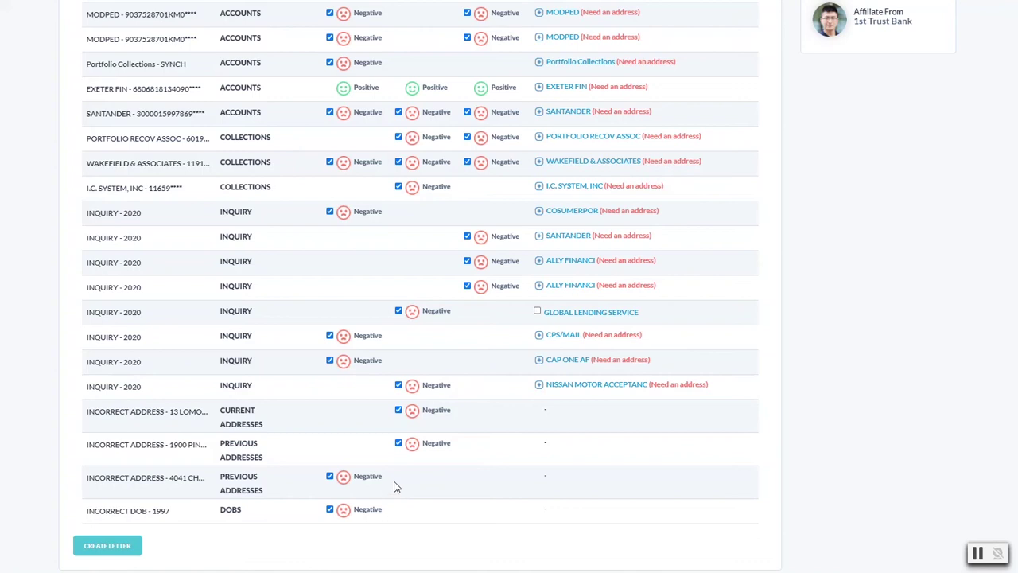
pyautogui.scroll(6, 168, 347)
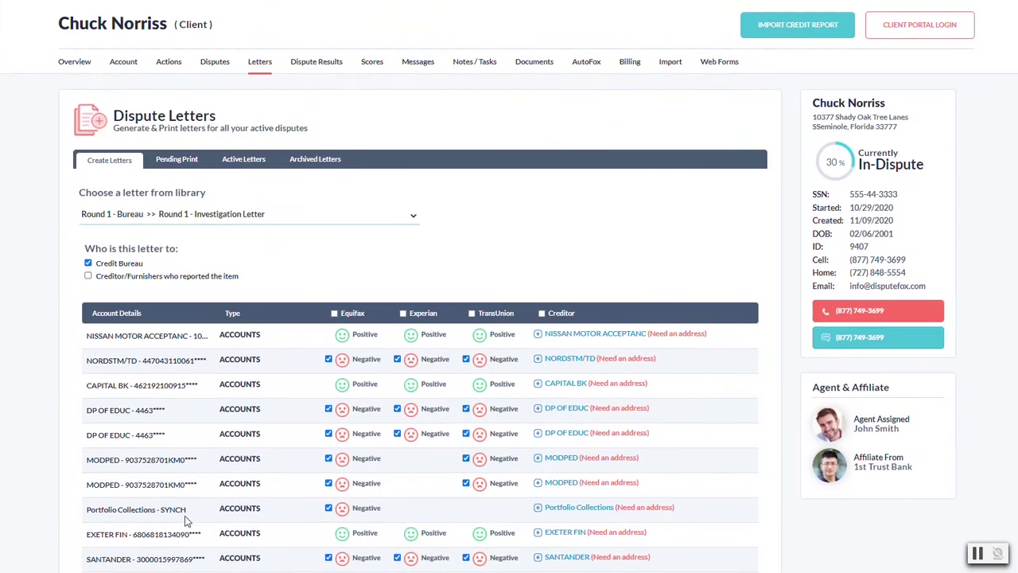
pyautogui.click(87, 263)
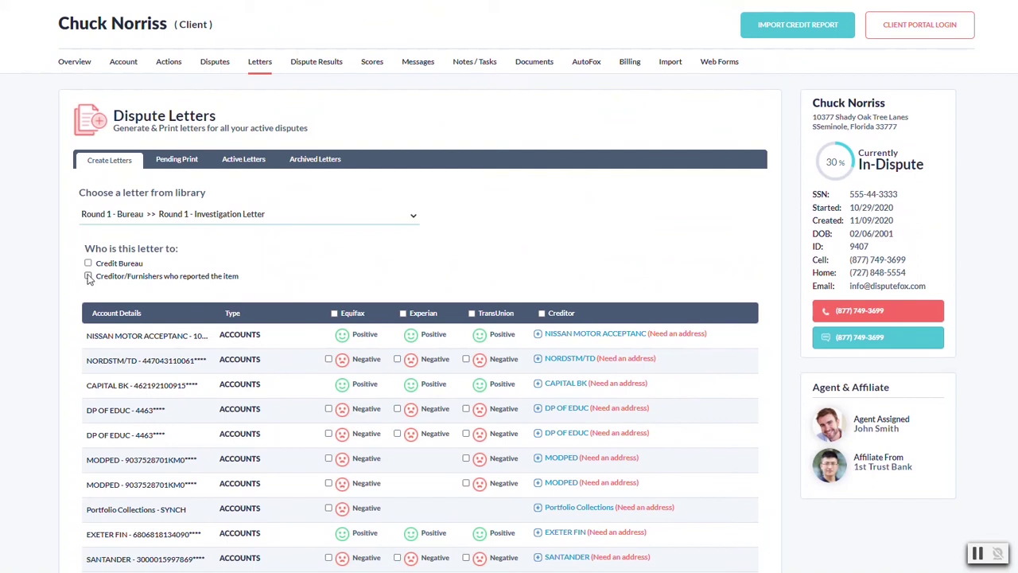
pyautogui.click(88, 276)
pyautogui.scroll(-2, 79, 374)
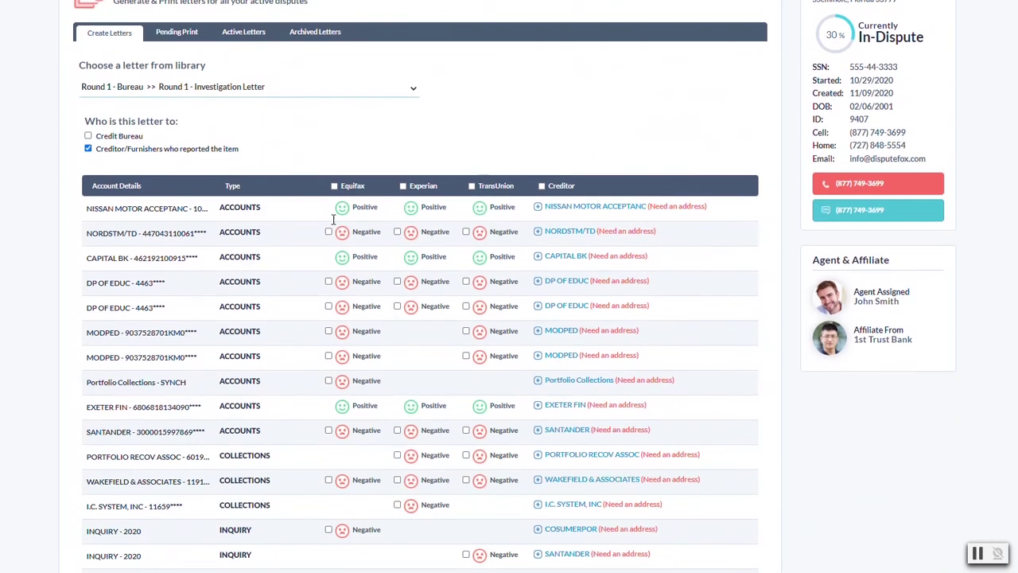
pyautogui.scroll(-4, 564, 354)
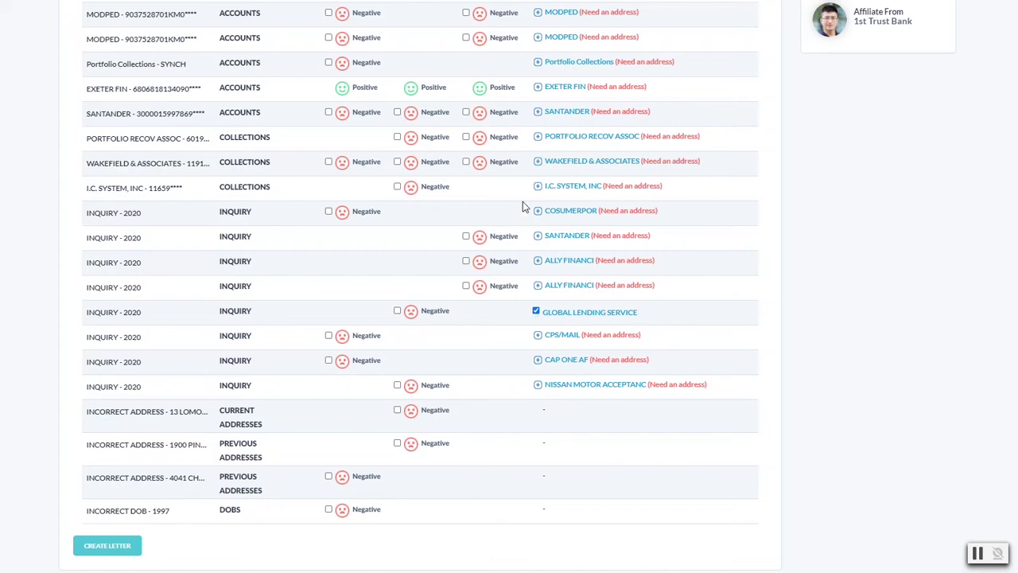
pyautogui.scroll(5, 559, 424)
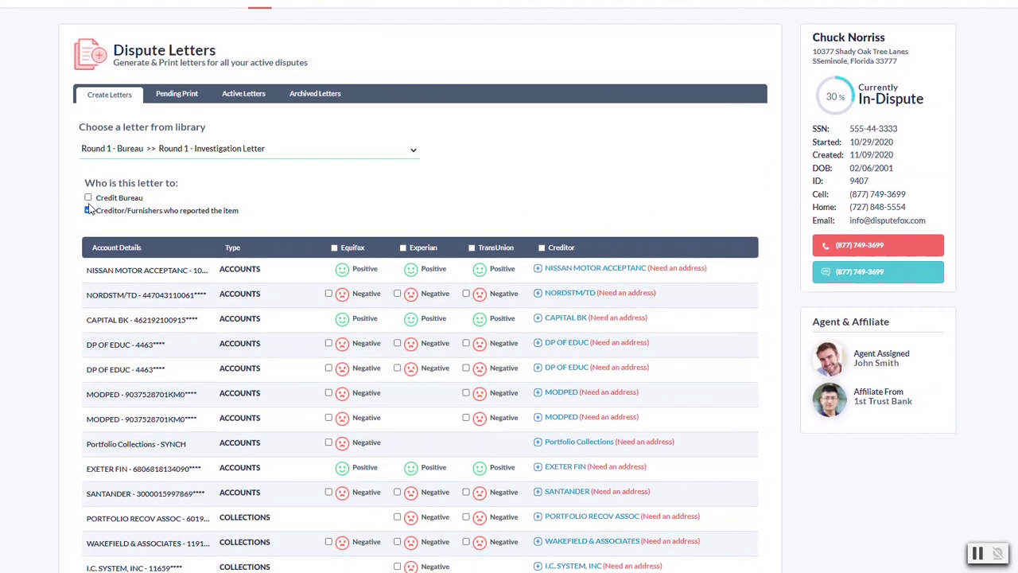
pyautogui.click(88, 197)
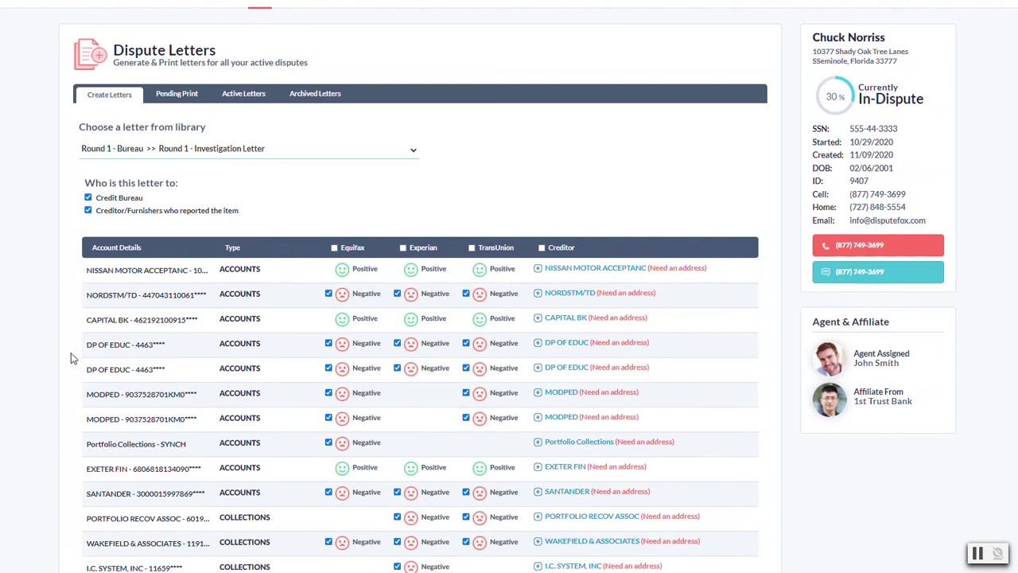
pyautogui.click(89, 197)
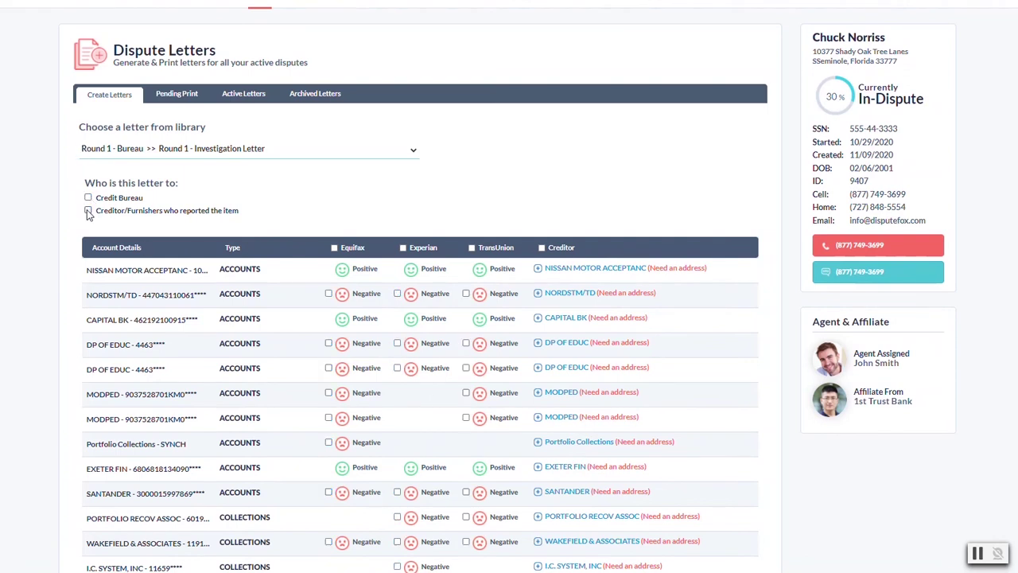
pyautogui.click(88, 210)
pyautogui.click(334, 248)
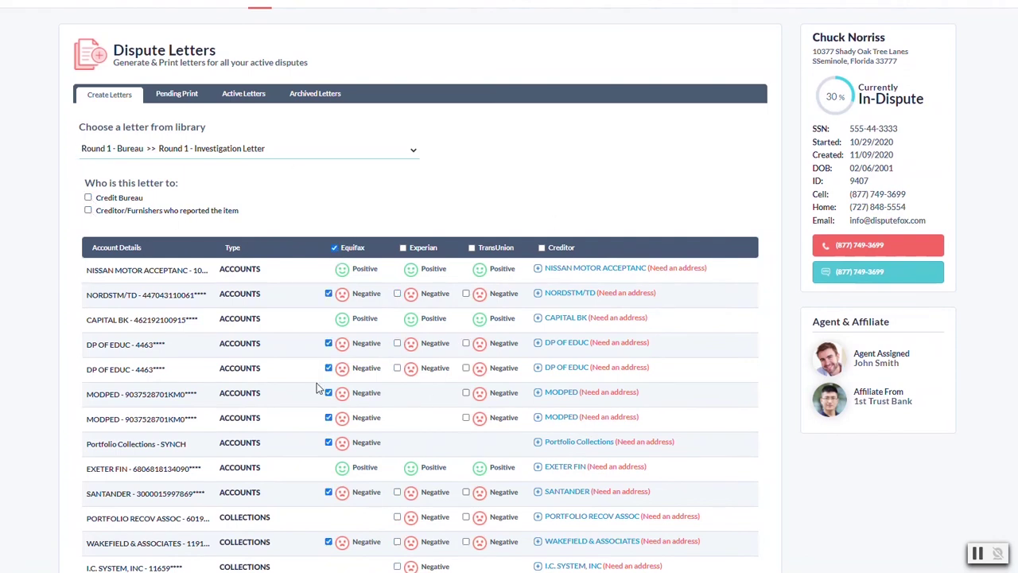
pyautogui.scroll(-5, 310, 386)
pyautogui.scroll(5, 310, 383)
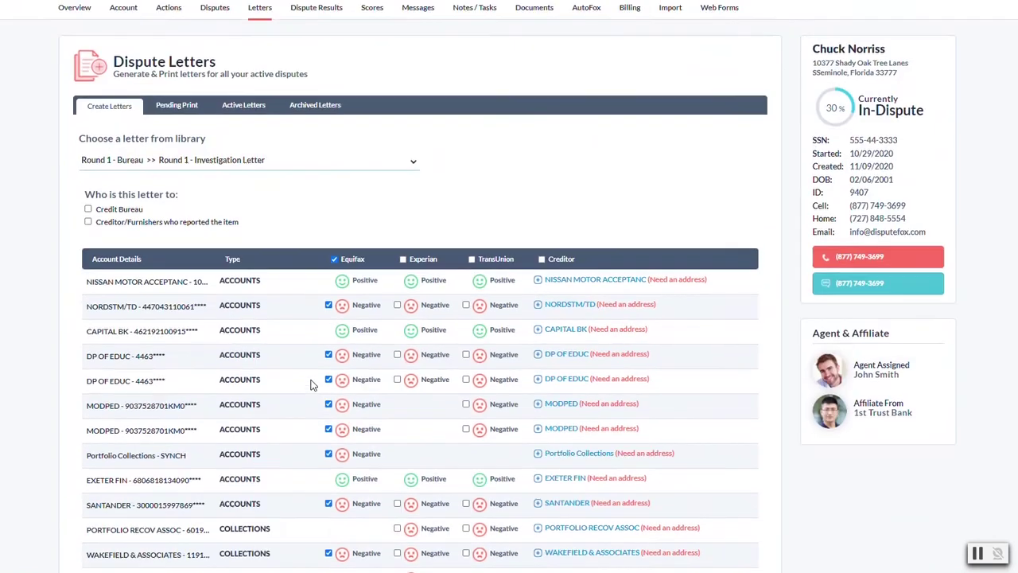
pyautogui.click(335, 313)
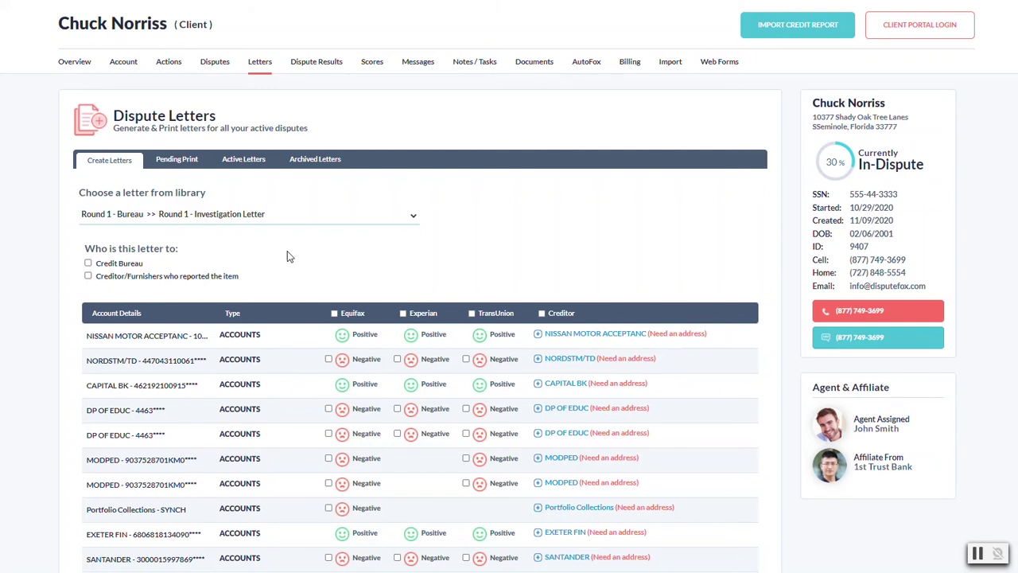
# Tick Equifax, Experian and TransUnion for NORDSTM/TD and the first DP OF EDUC account.
pyautogui.scroll(-1, 318, 287)
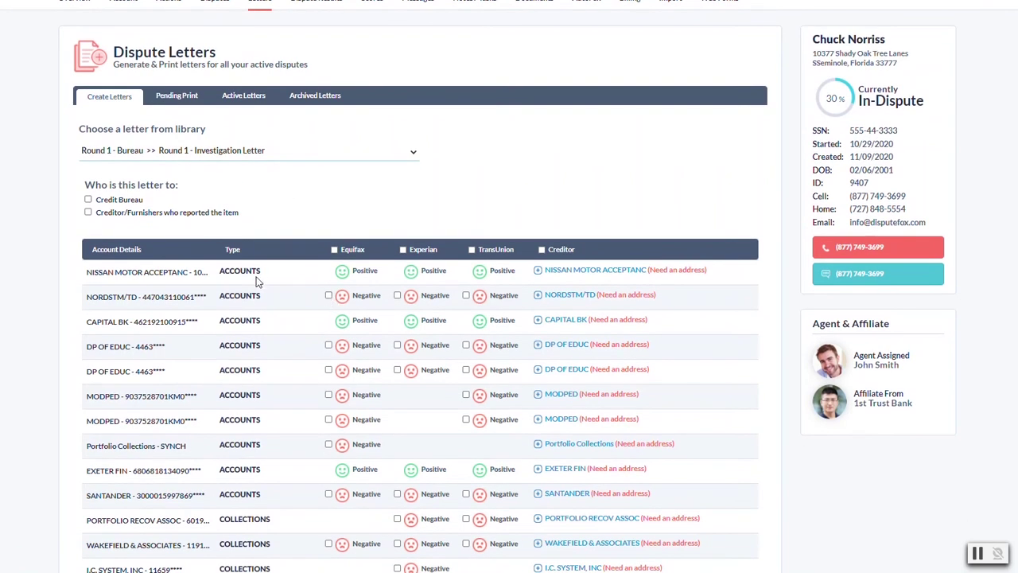
pyautogui.click(328, 295)
pyautogui.click(397, 296)
pyautogui.click(466, 296)
pyautogui.click(465, 345)
pyautogui.click(397, 345)
pyautogui.click(328, 345)
# Tick Equifax and Experian for the second DP OF EDUC, Equifax for SANTANDER, and Experian for GLOBAL LENDING SERVICE.
pyautogui.click(328, 370)
pyautogui.click(397, 369)
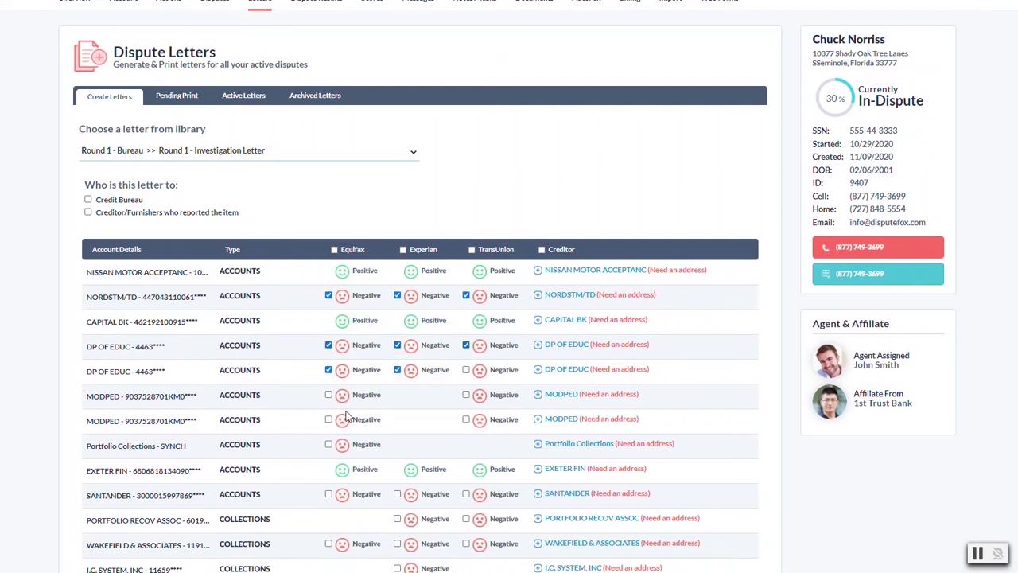
pyautogui.click(328, 494)
pyautogui.scroll(-5, 434, 482)
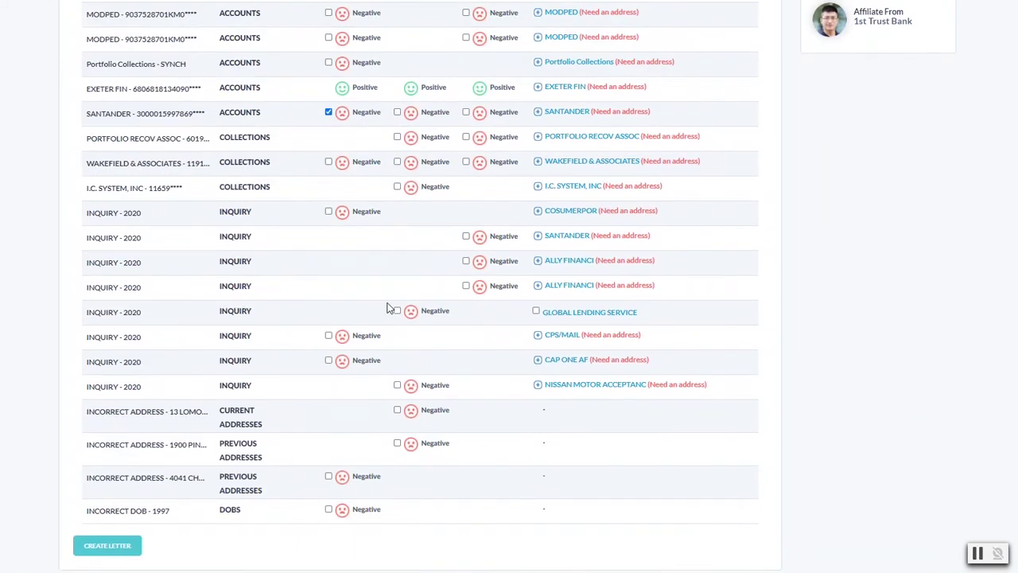
pyautogui.click(397, 310)
# Generate the dispute letter from the selected items with Create Letter.
pyautogui.scroll(6, 307, 375)
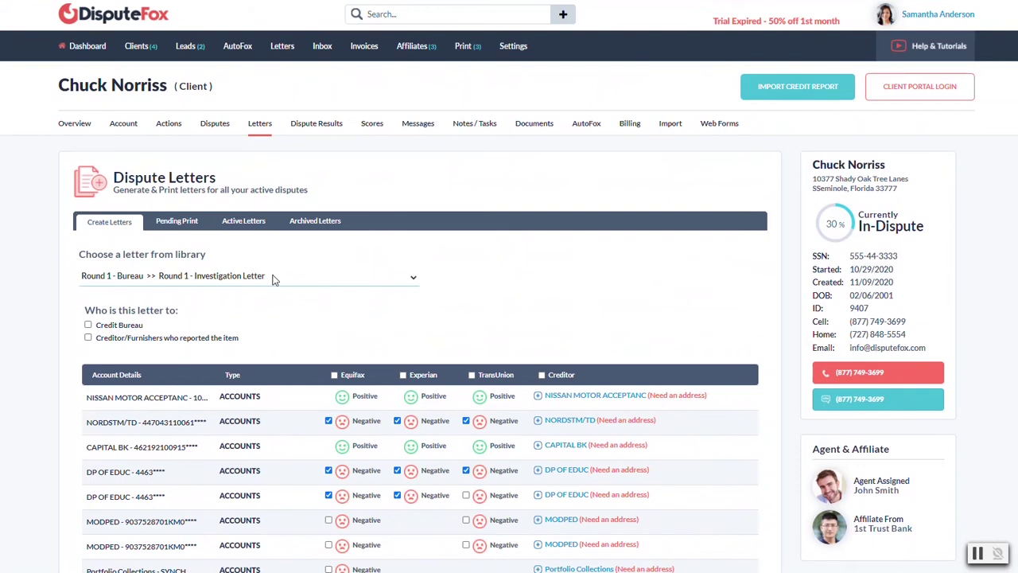
pyautogui.scroll(-6, 271, 296)
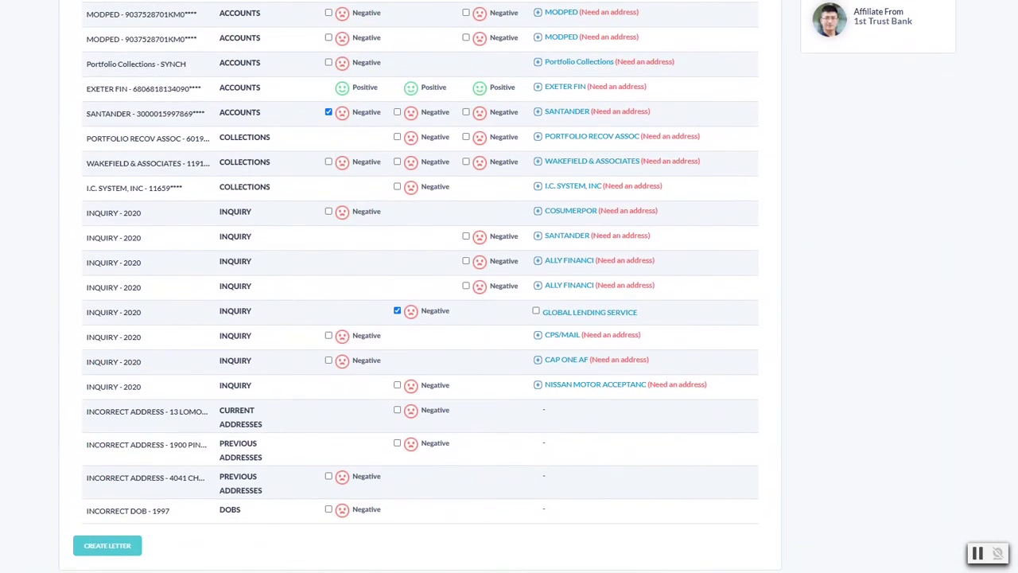
pyautogui.click(106, 553)
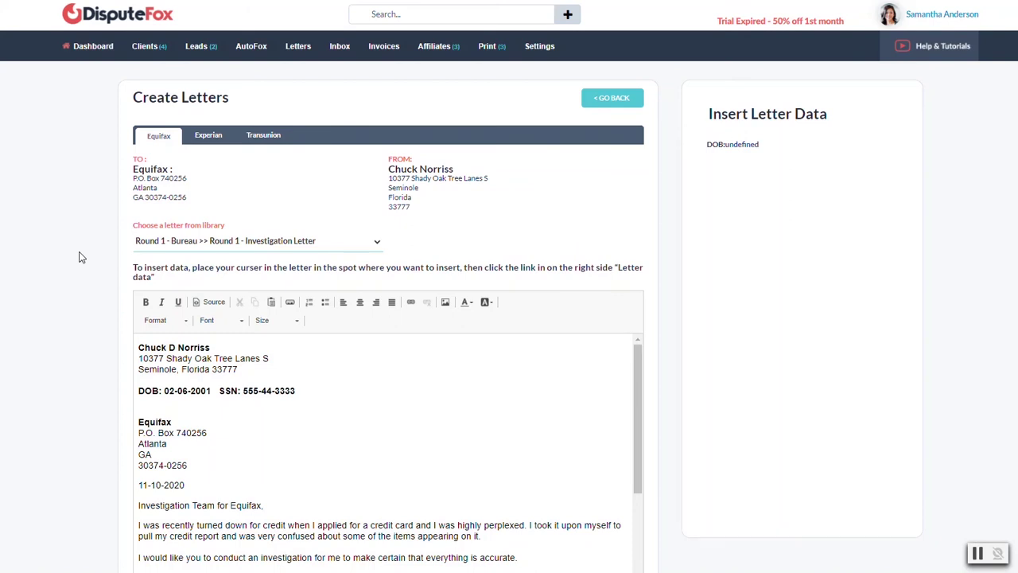
# Review the Equifax letter, selecting passages in the DP OF EDUC and SANTANDER dispute paragraphs.
pyautogui.scroll(-3, 80, 257)
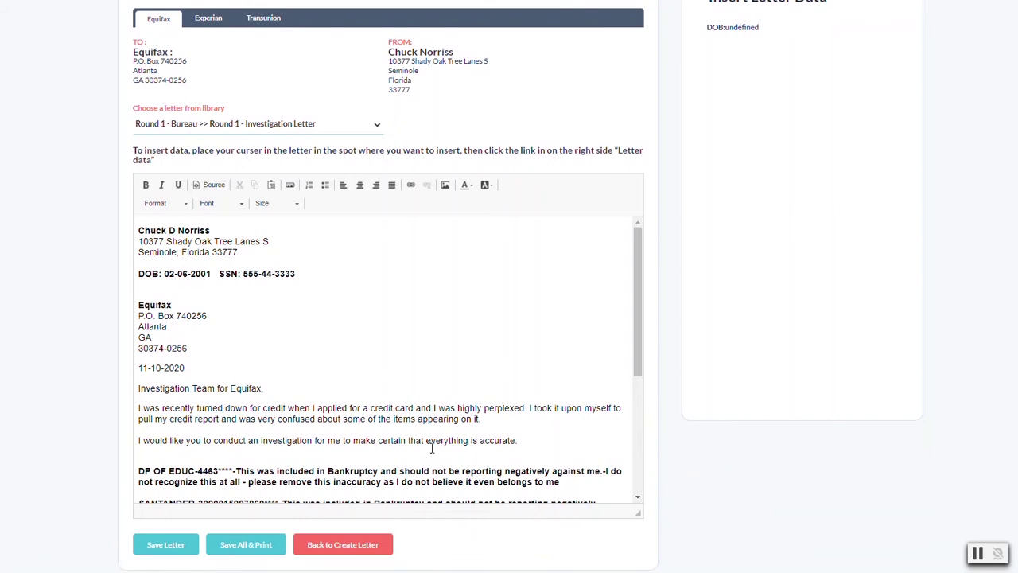
pyautogui.moveTo(637, 253); pyautogui.dragTo(643, 411)
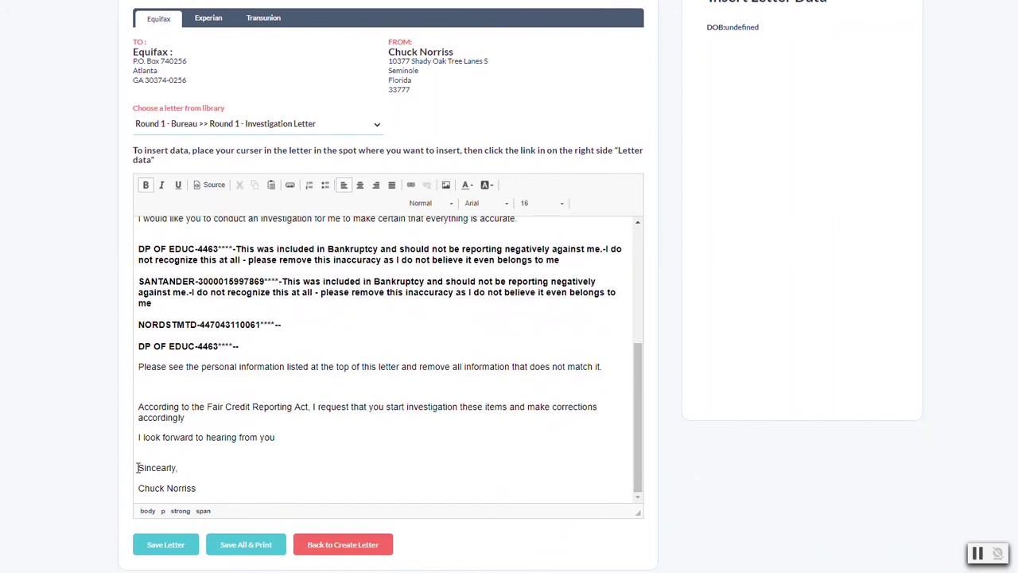
pyautogui.click(238, 449)
pyautogui.scroll(2, 174, 443)
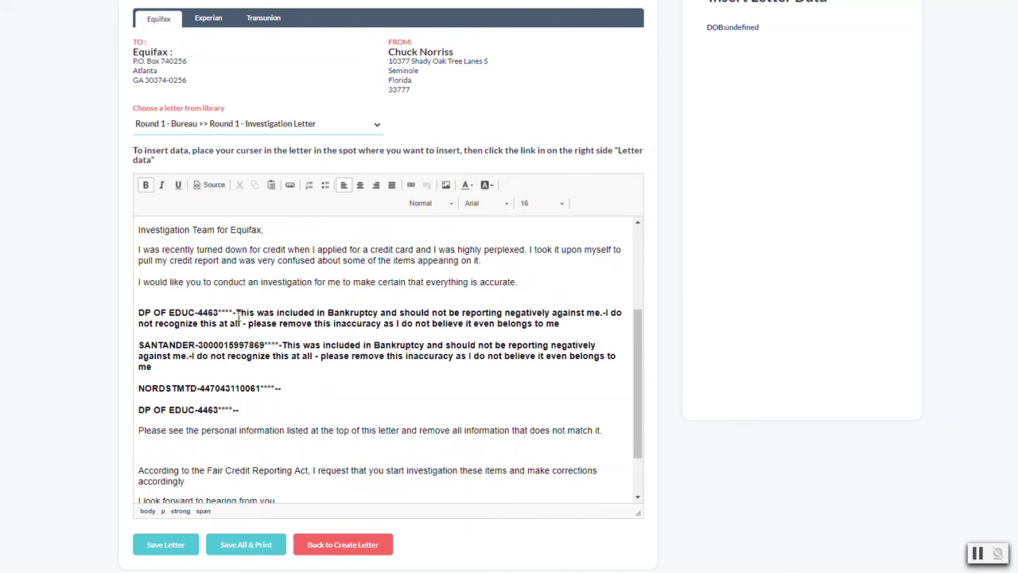
pyautogui.moveTo(236, 312); pyautogui.dragTo(601, 323)
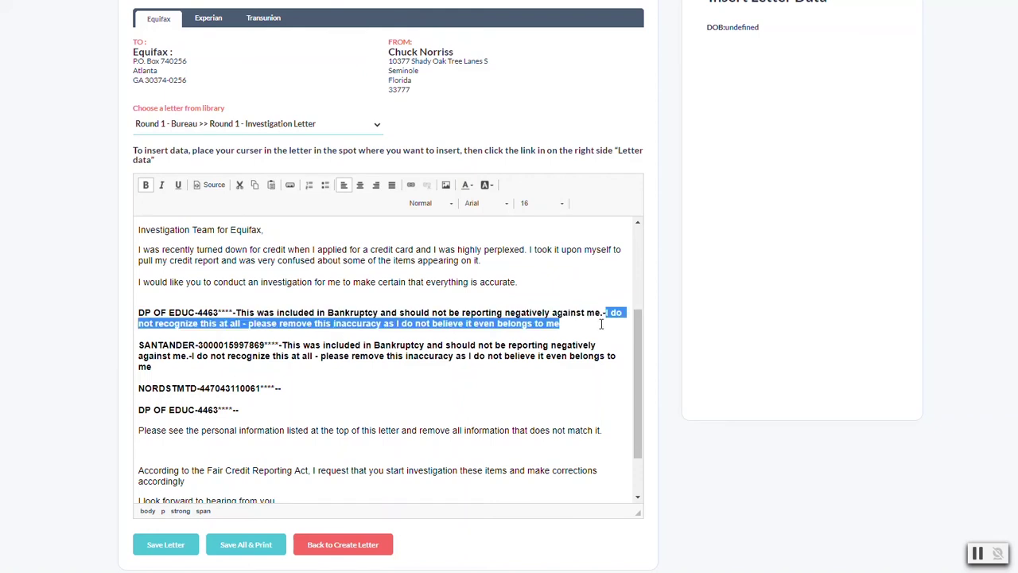
pyautogui.click(251, 288)
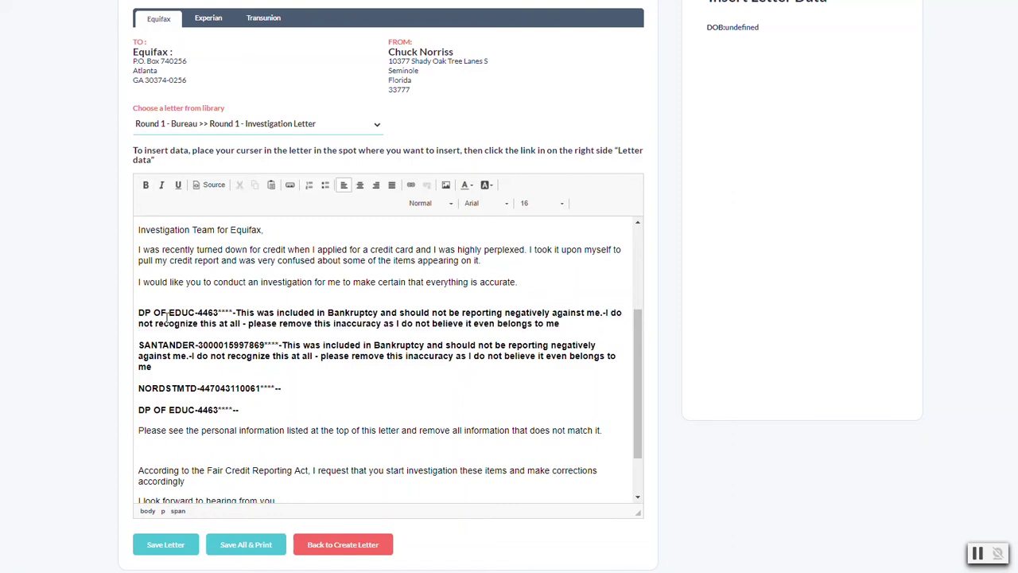
pyautogui.moveTo(197, 345); pyautogui.dragTo(274, 344)
pyautogui.doubleClick(346, 344)
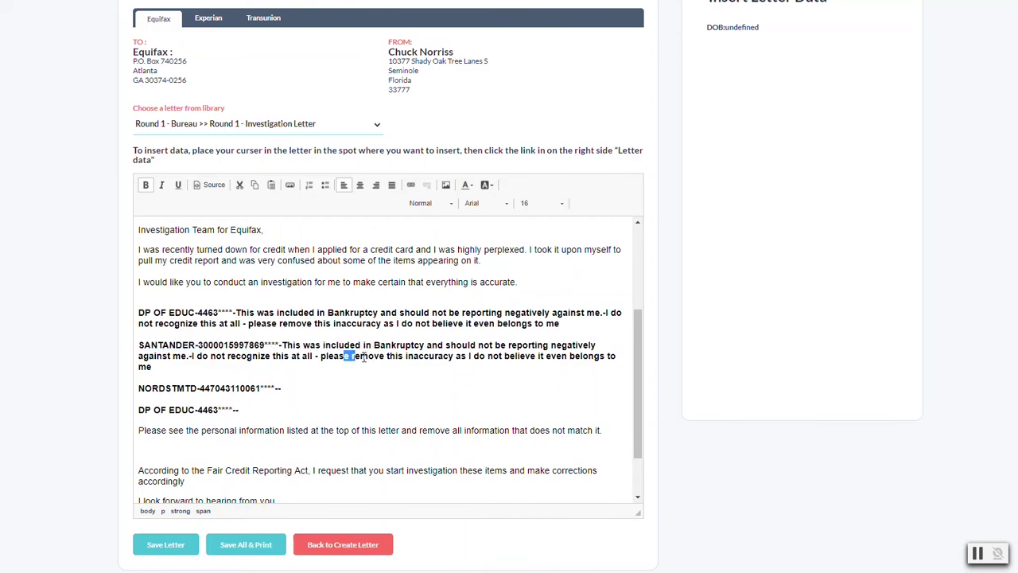
pyautogui.doubleClick(367, 355)
pyautogui.click(371, 367)
pyautogui.click(196, 450)
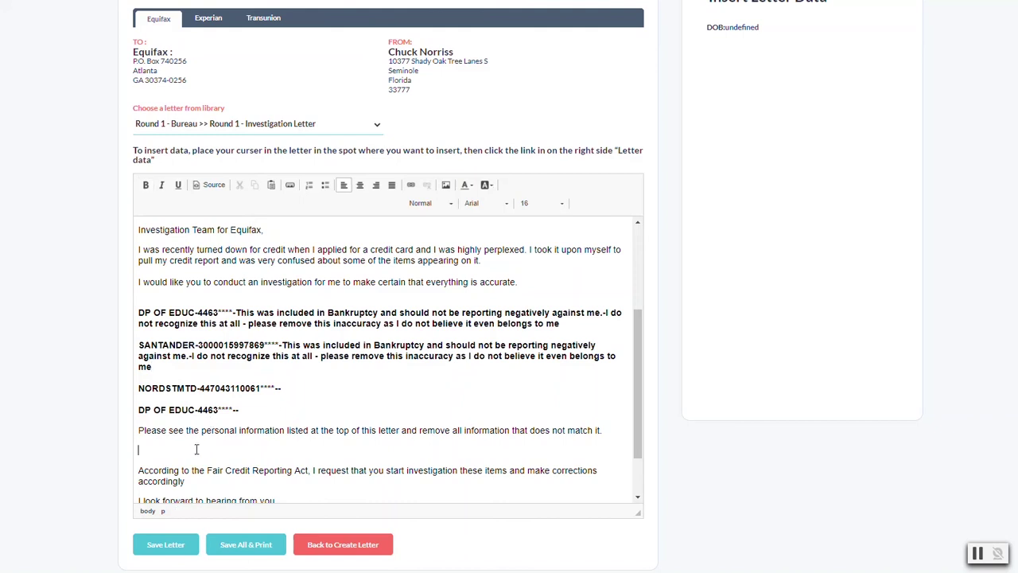
pyautogui.press('BackSpace')
pyautogui.scroll(-1, 397, 420)
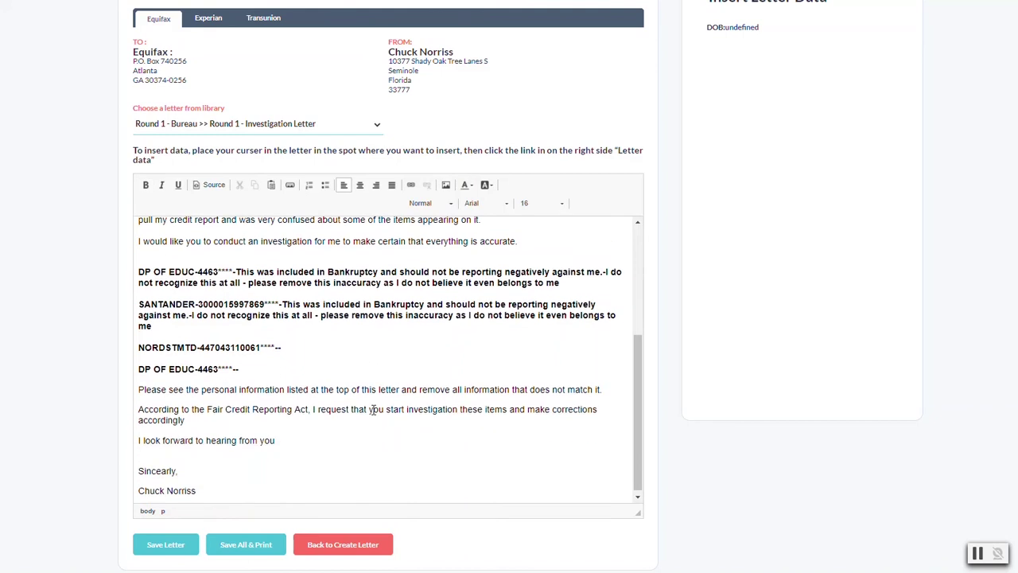
pyautogui.scroll(2, 232, 395)
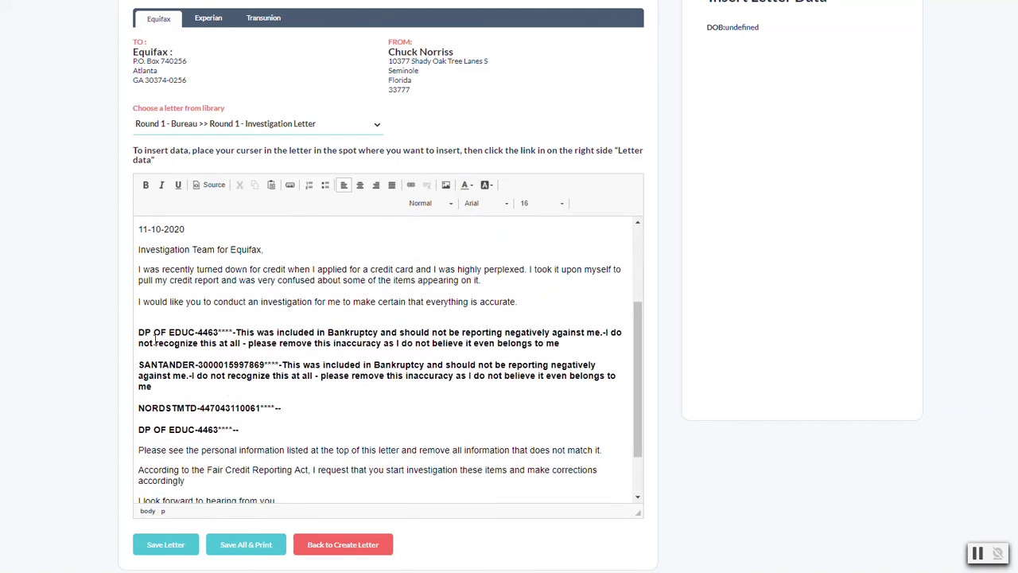
pyautogui.click(190, 315)
pyautogui.press('BackSpace')
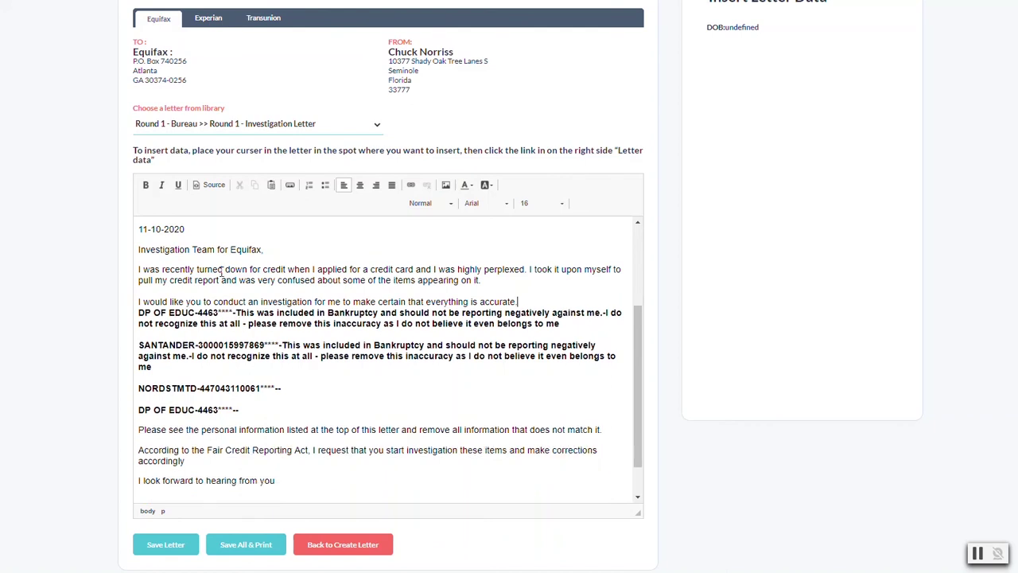
pyautogui.click(139, 311)
pyautogui.press('Return')
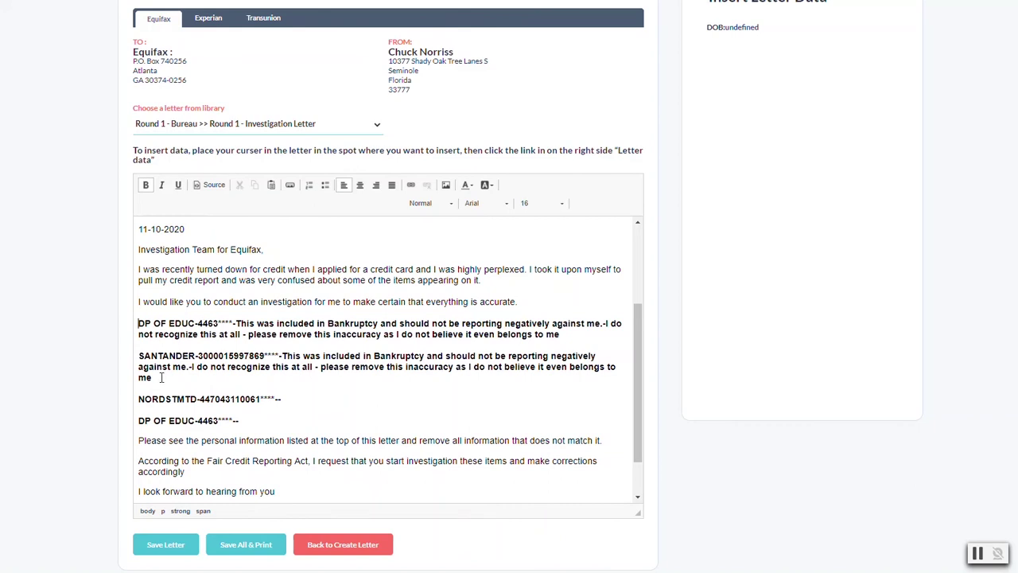
pyautogui.click(198, 324)
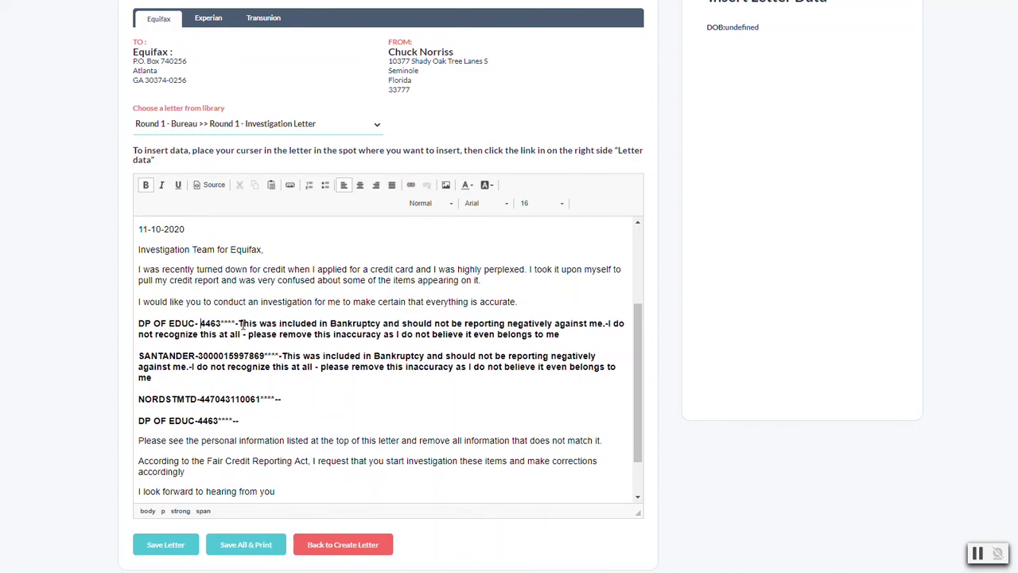
pyautogui.click(239, 323)
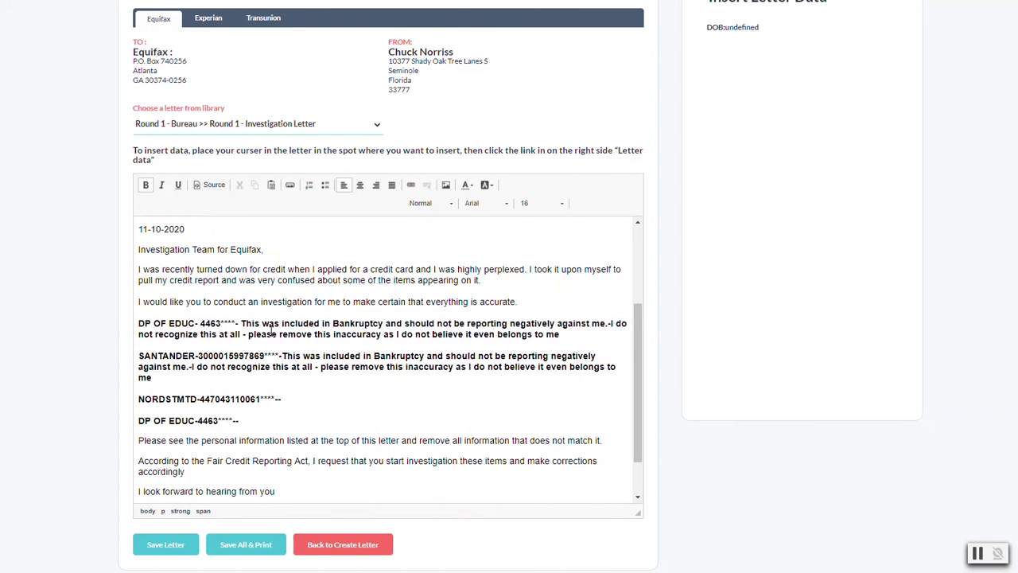
pyautogui.click(610, 324)
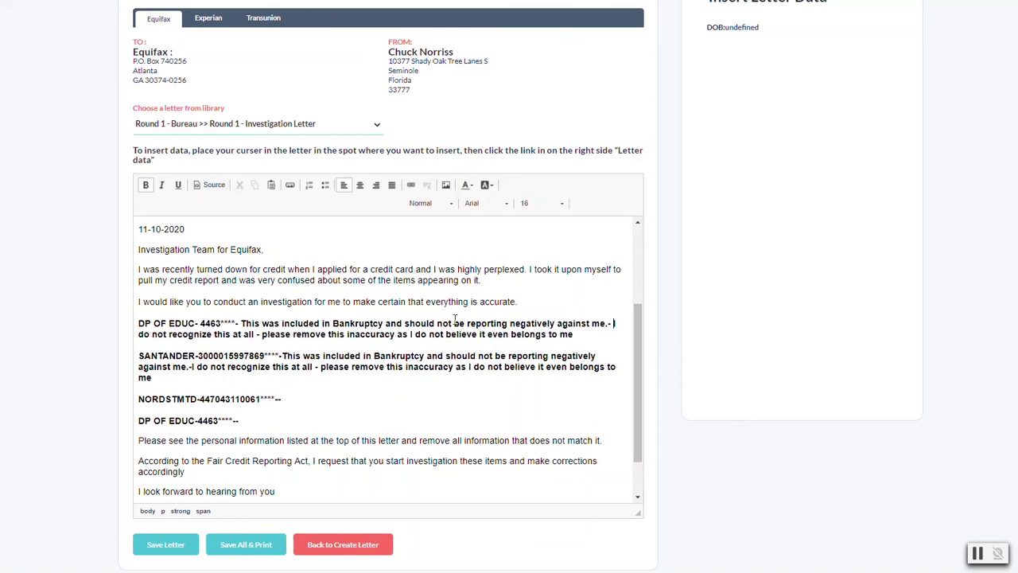
pyautogui.click(192, 366)
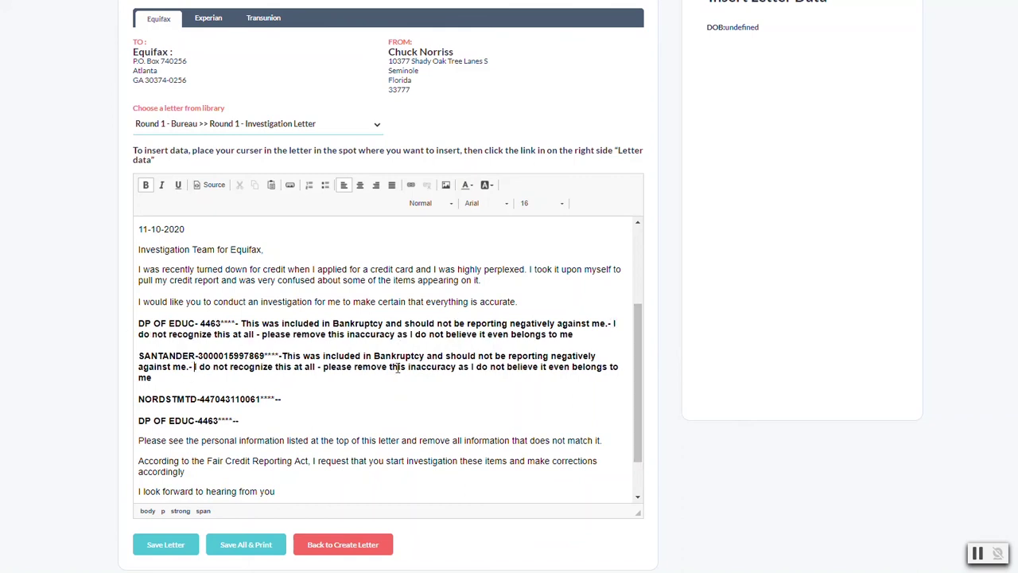
pyautogui.scroll(4, 353, 419)
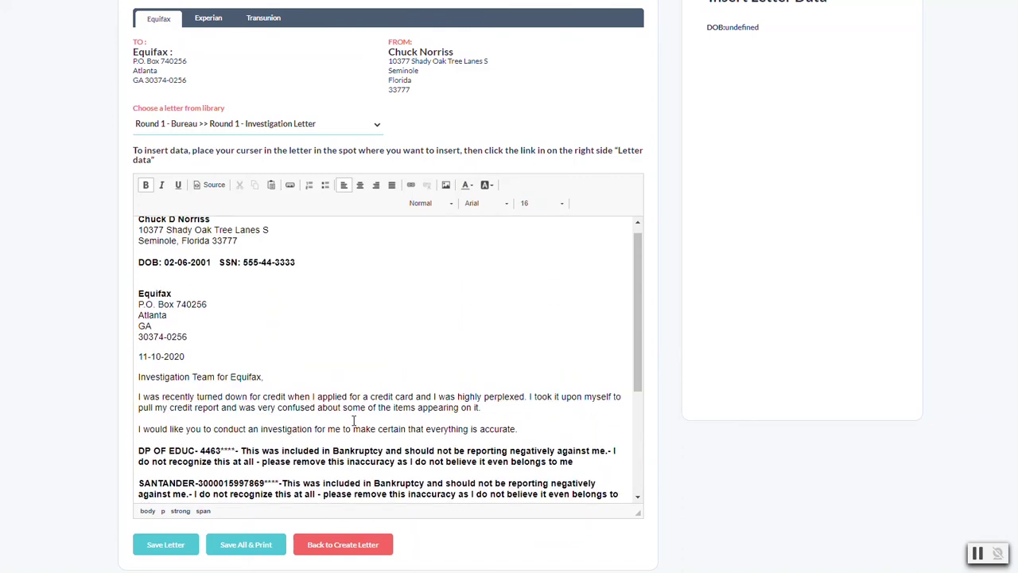
pyautogui.click(183, 334)
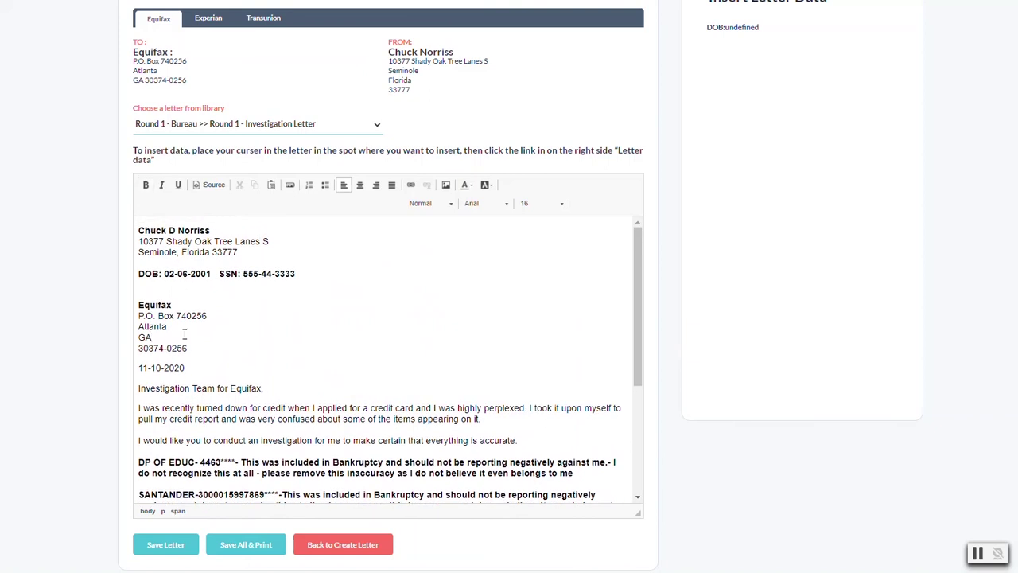
pyautogui.press('Delete')
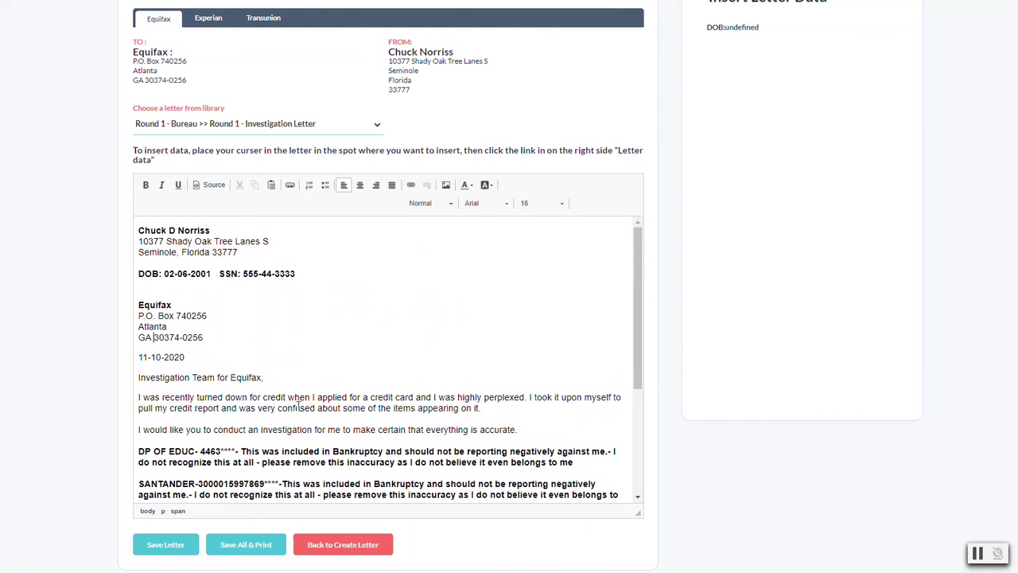
pyautogui.scroll(3, 299, 405)
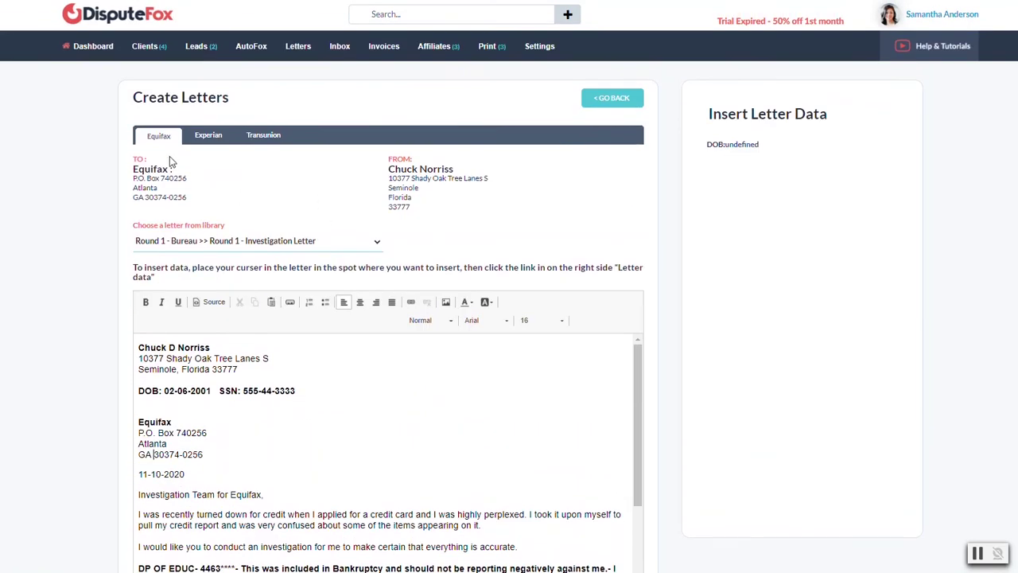
pyautogui.click(205, 136)
# Scroll through the Experian and TransUnion letters, then return to the Equifax letter.
pyautogui.scroll(-3, 605, 227)
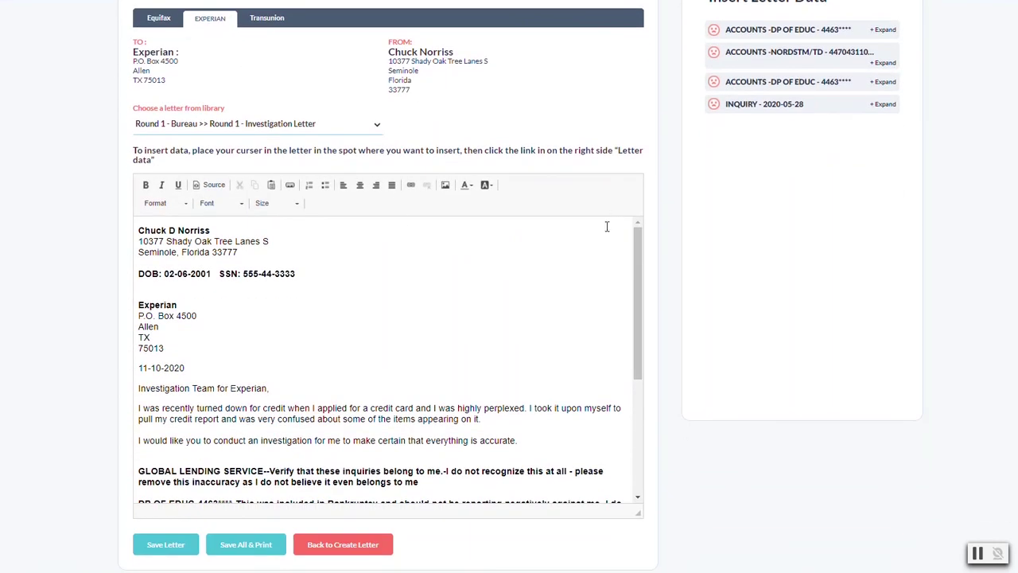
pyautogui.moveTo(635, 246)
pyautogui.mouseDown()
pyautogui.moveTo(636, 362)
pyautogui.moveTo(635, 246)
pyautogui.mouseUp()
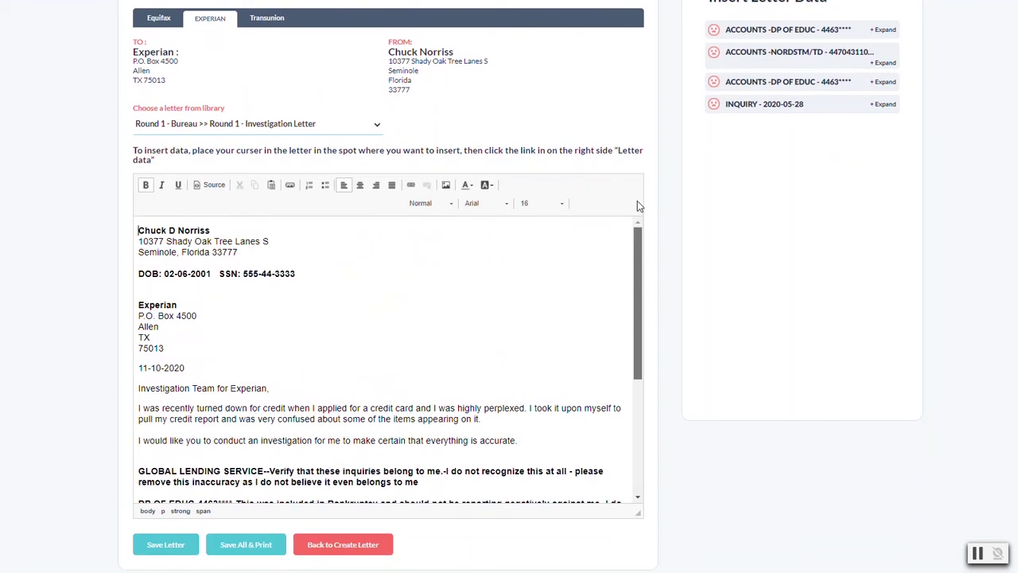
pyautogui.scroll(1, 42, 354)
pyautogui.scroll(3, 42, 354)
pyautogui.click(264, 136)
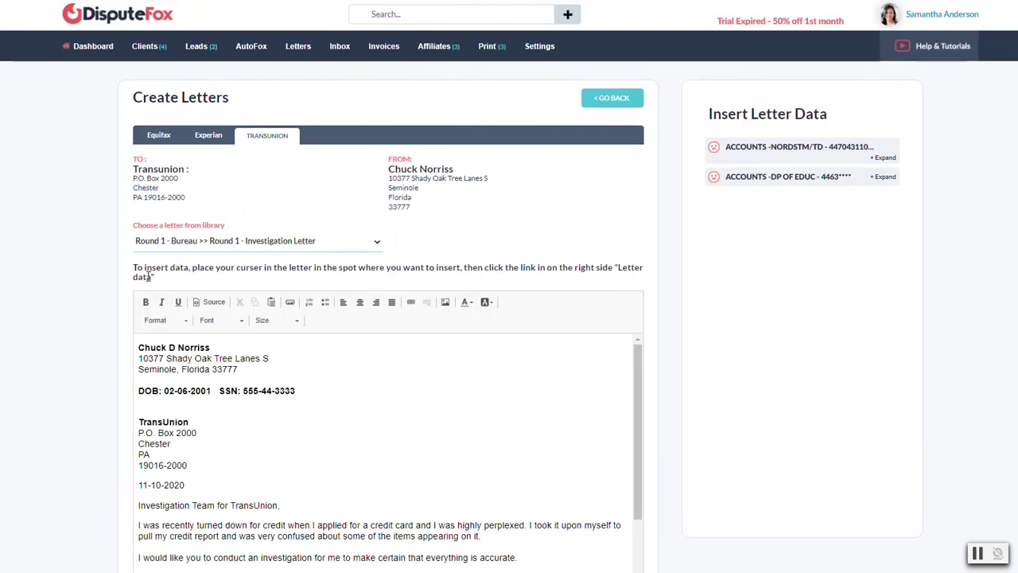
pyautogui.scroll(-1, 55, 329)
pyautogui.scroll(-2, 56, 329)
pyautogui.scroll(-3, 248, 318)
pyautogui.scroll(3, 246, 368)
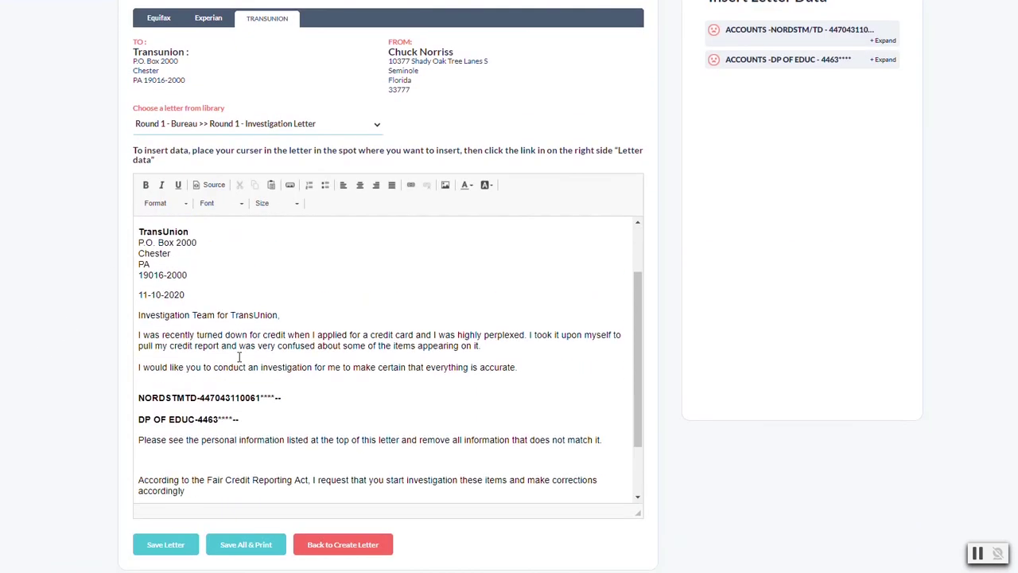
pyautogui.click(158, 18)
pyautogui.scroll(3, 86, 238)
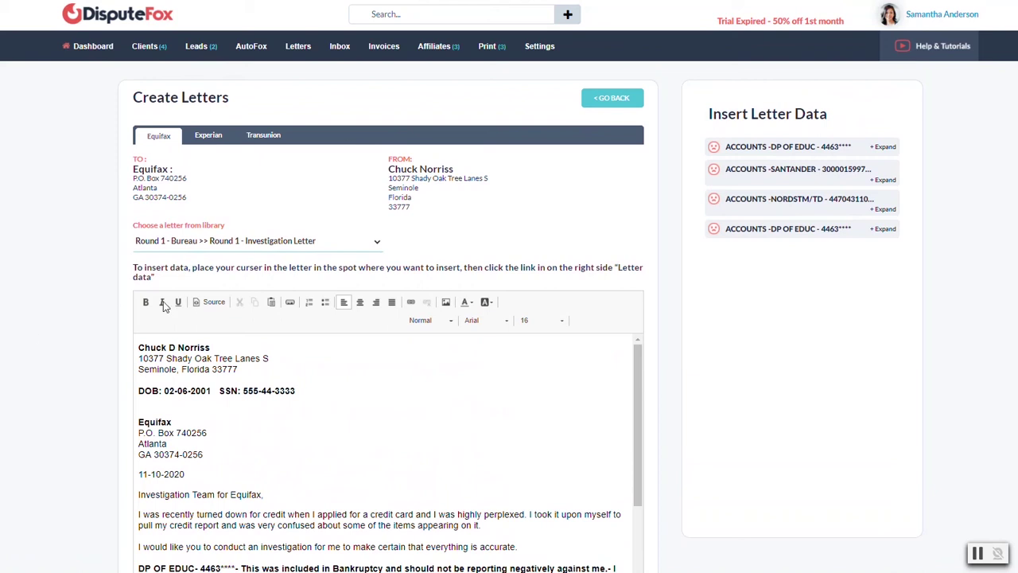
# Apply the 'Round 1 - Bureau >> Round 1 - Simple Alternative' library template to the Equifax letter.
pyautogui.scroll(-2, 104, 353)
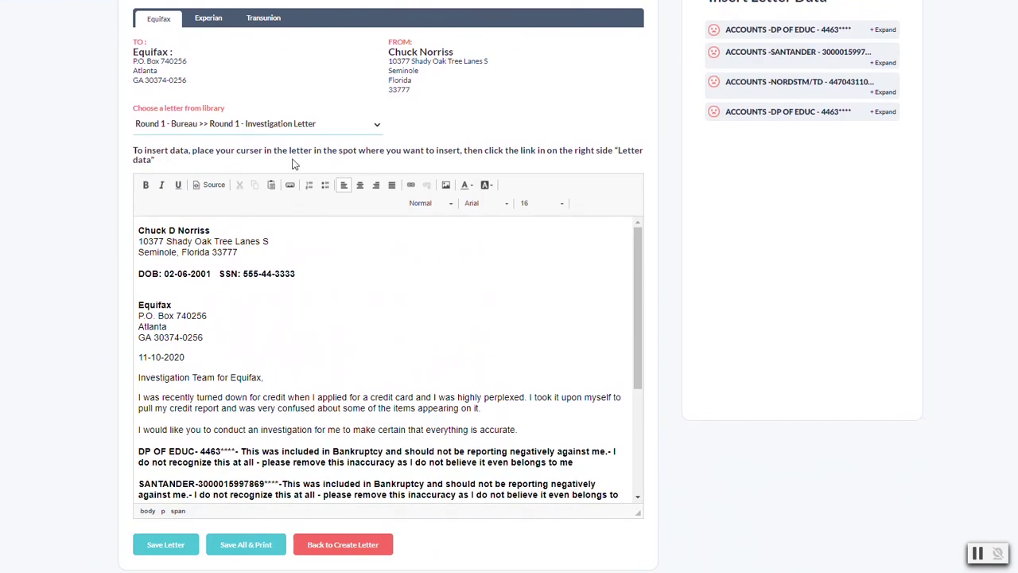
pyautogui.click(321, 124)
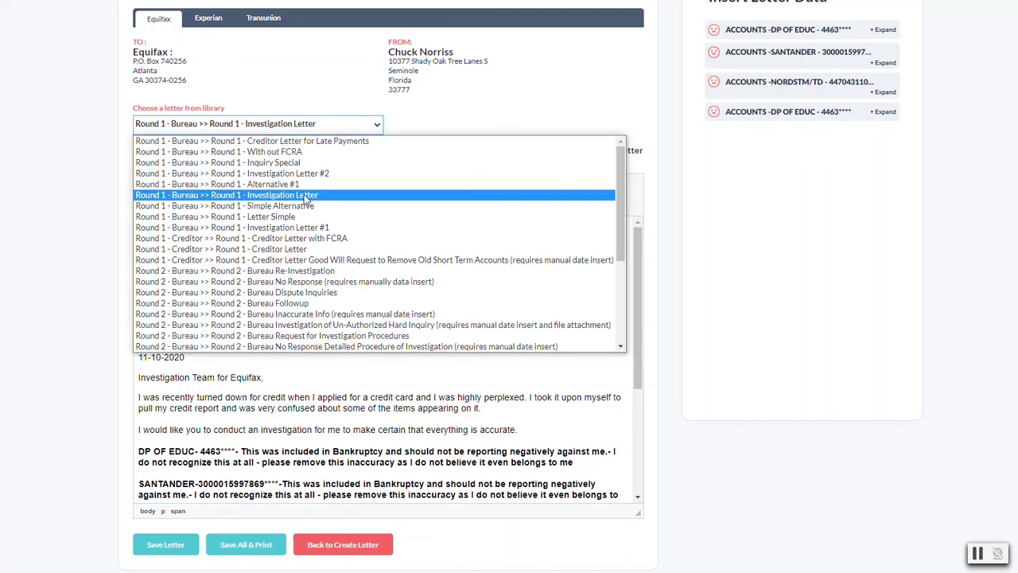
pyautogui.click(19, 246)
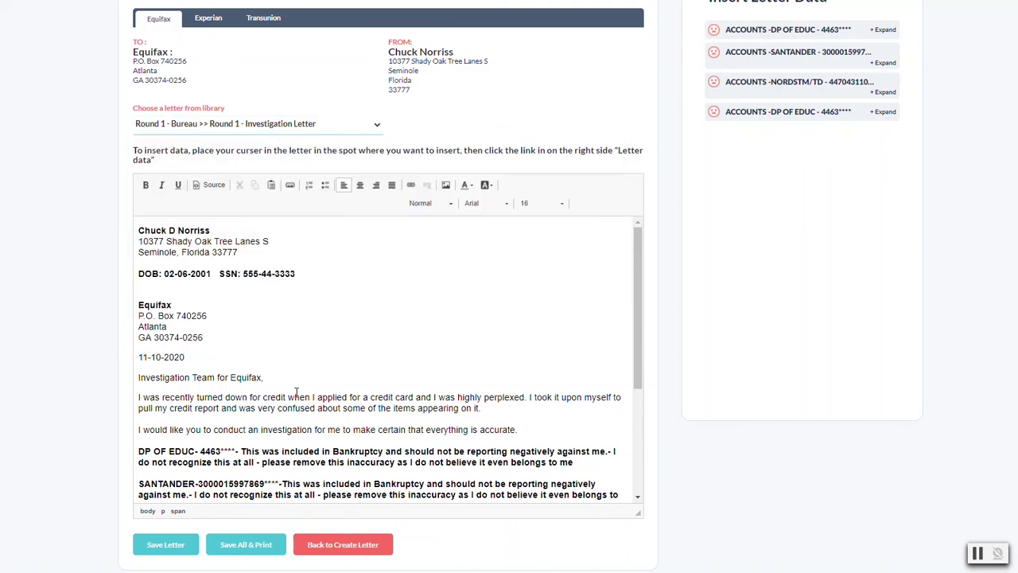
pyautogui.scroll(-2, 295, 393)
pyautogui.scroll(1, 308, 247)
pyautogui.click(259, 123)
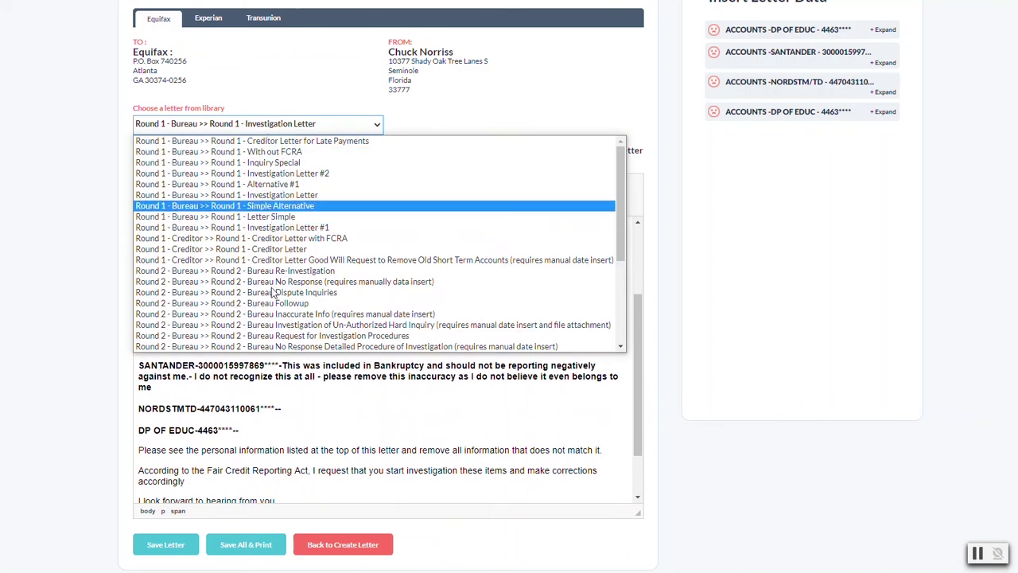
pyautogui.click(236, 206)
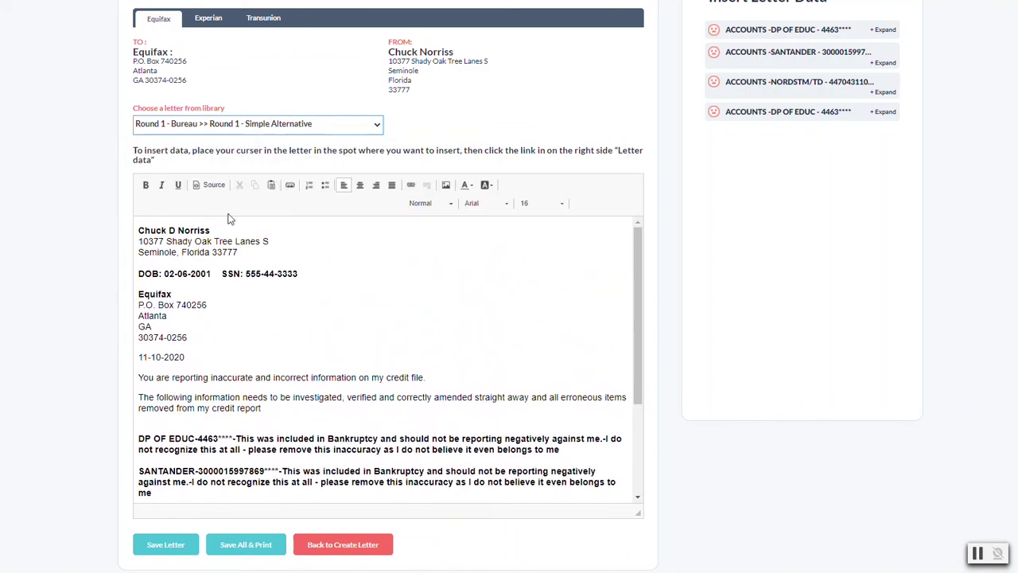
pyautogui.scroll(-3, 240, 418)
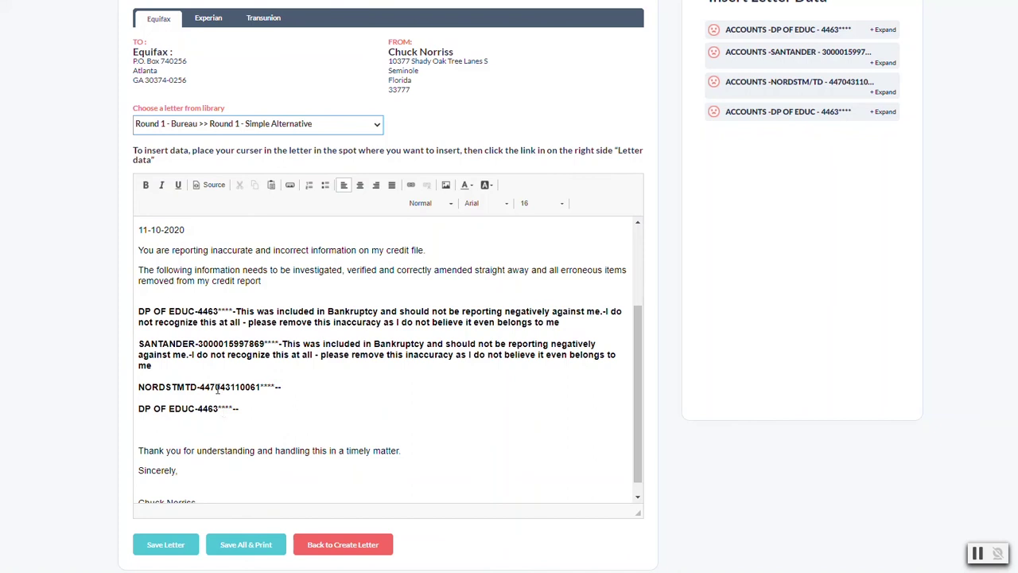
pyautogui.click(257, 128)
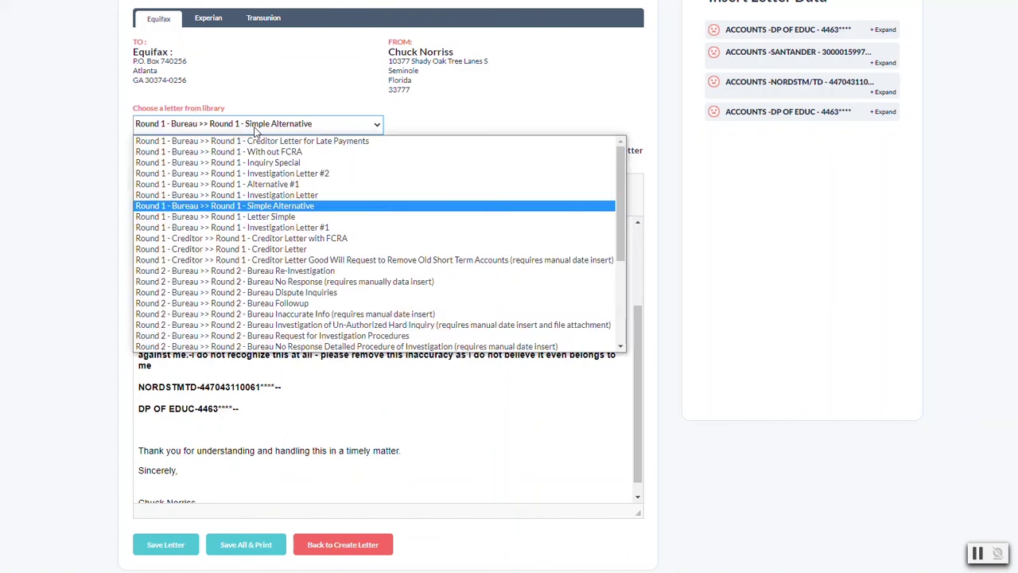
pyautogui.click(77, 205)
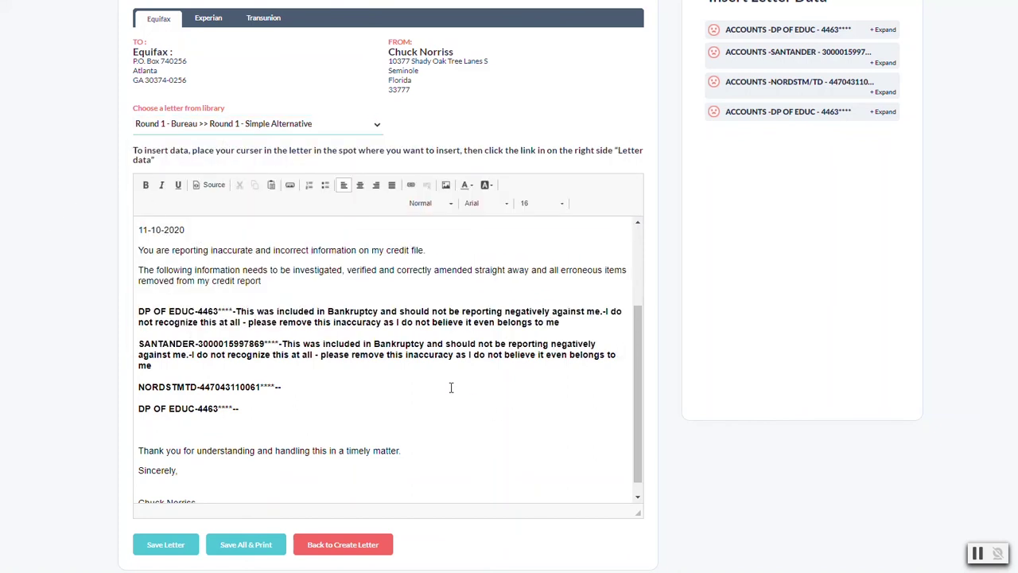
pyautogui.scroll(1, 451, 387)
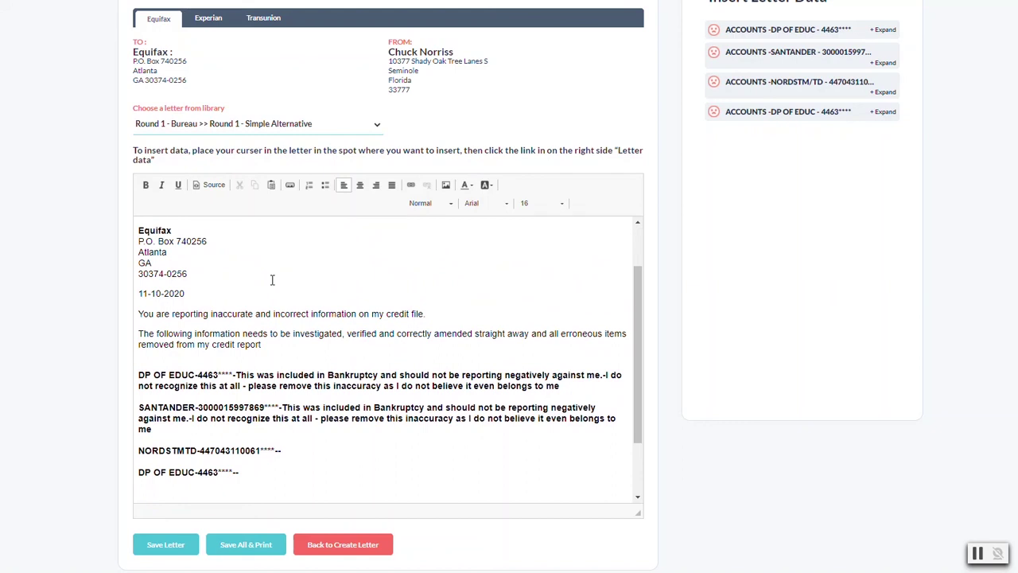
# Insert a blank line after 'removed from my credit report' and browse the Image Button dialog without adding an image.
pyautogui.click(273, 349)
pyautogui.press('Return')
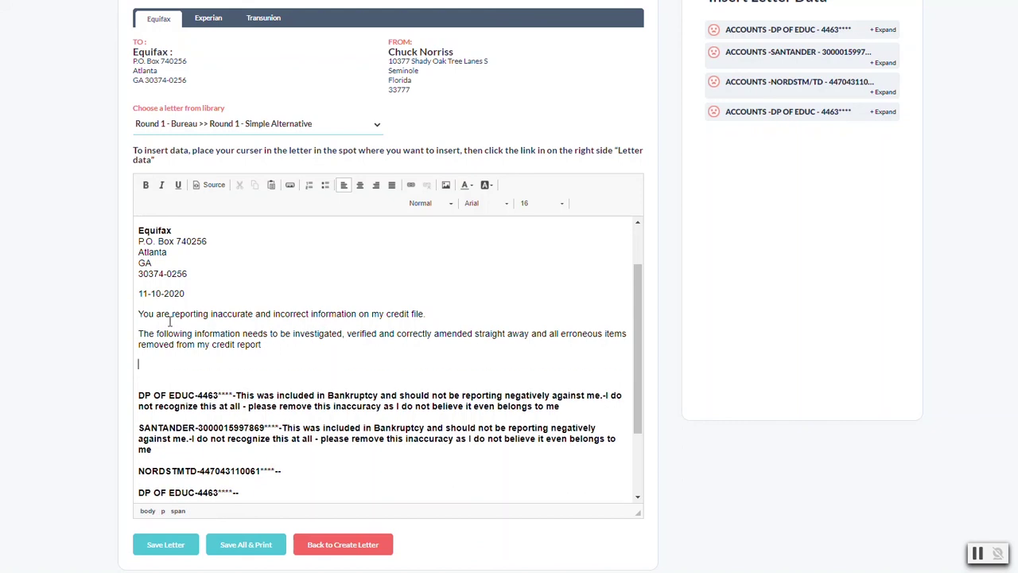
pyautogui.click(290, 185)
pyautogui.click(469, 184)
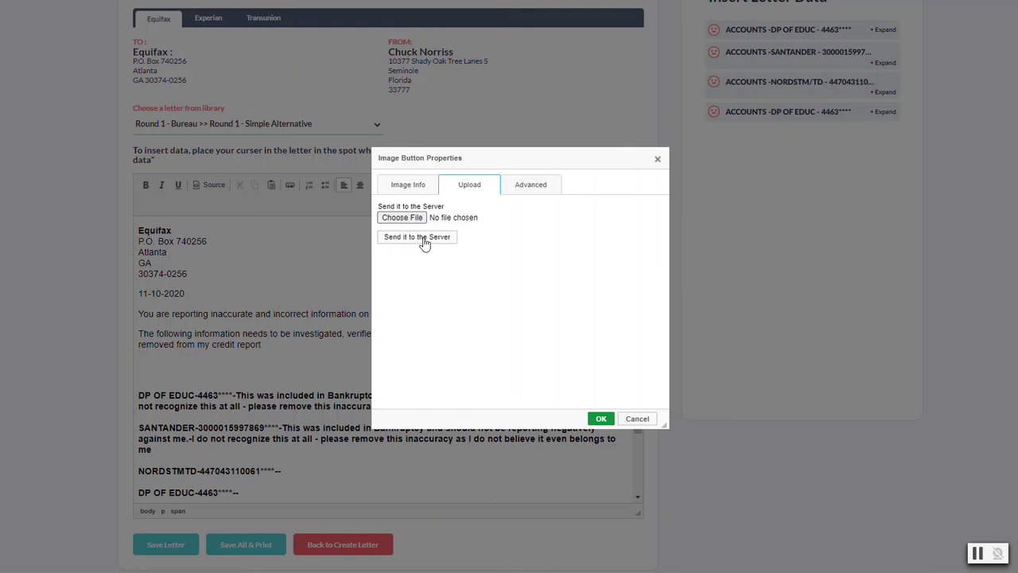
pyautogui.click(426, 189)
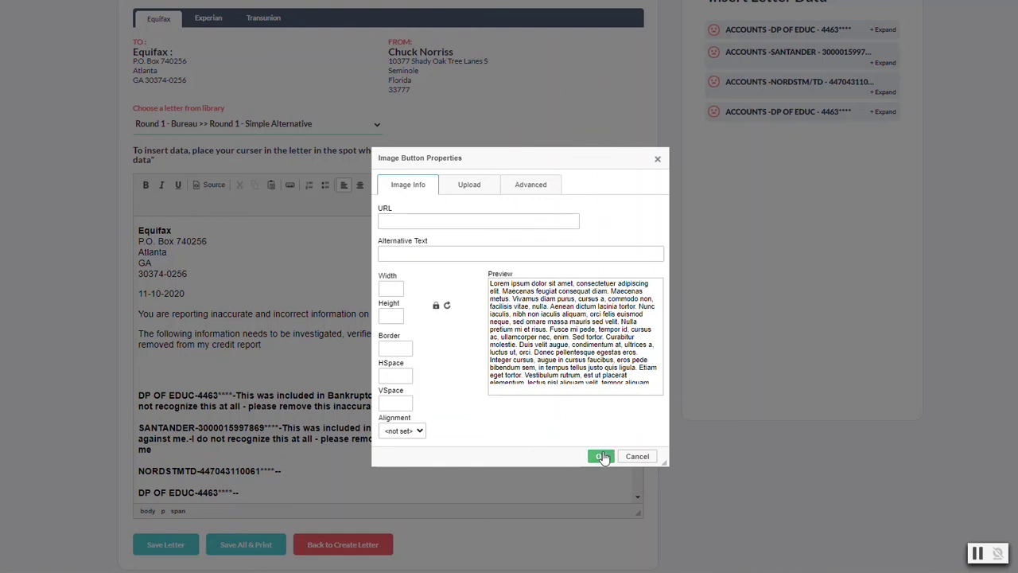
pyautogui.click(656, 162)
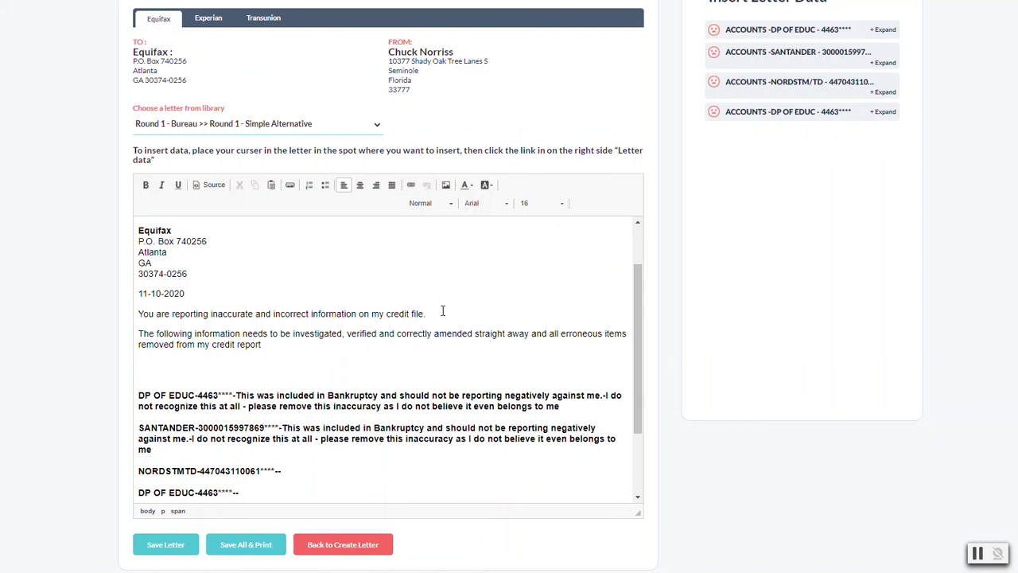
pyautogui.scroll(2, 359, 305)
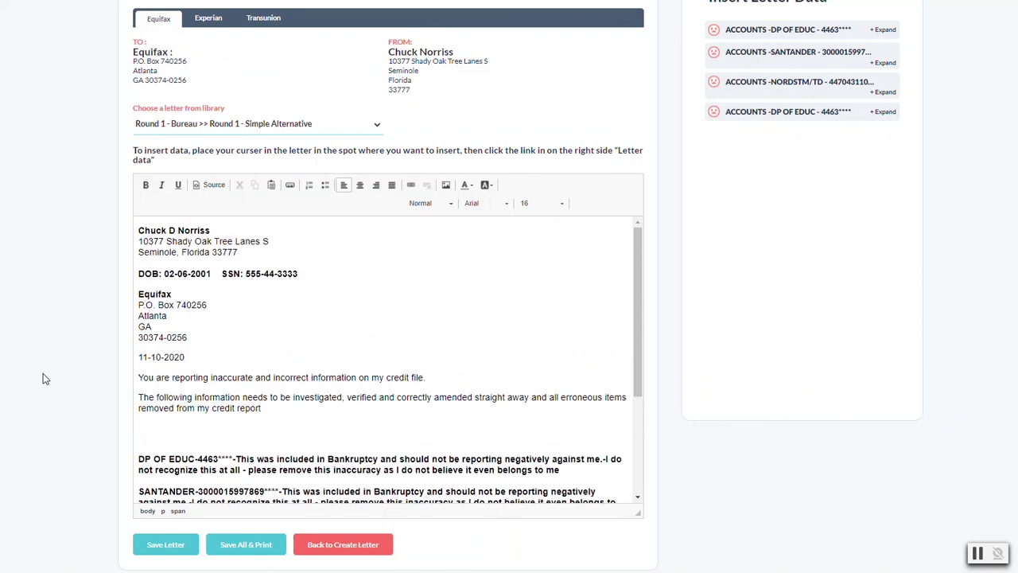
# Expand the first DP OF EDUC account and insert its account number and 2016-07-01 opened date.
pyautogui.scroll(2, 83, 374)
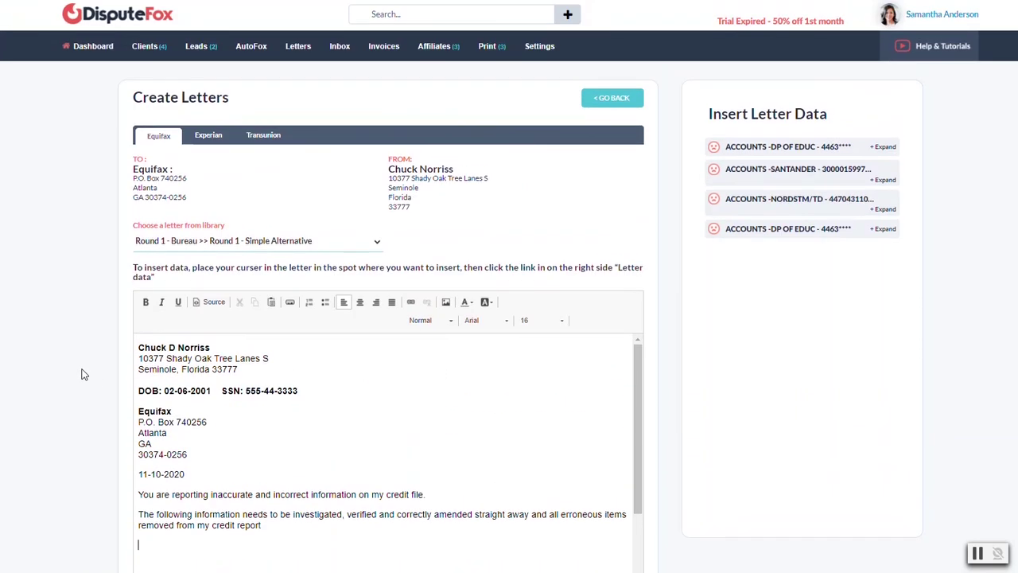
pyautogui.click(884, 147)
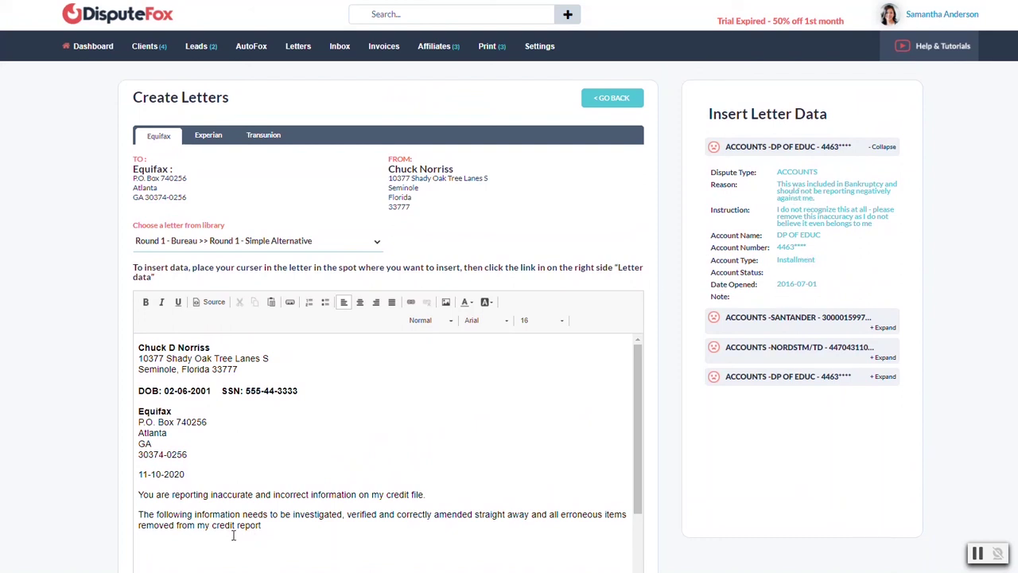
pyautogui.click(792, 247)
pyautogui.click(798, 284)
pyautogui.scroll(-2, 72, 274)
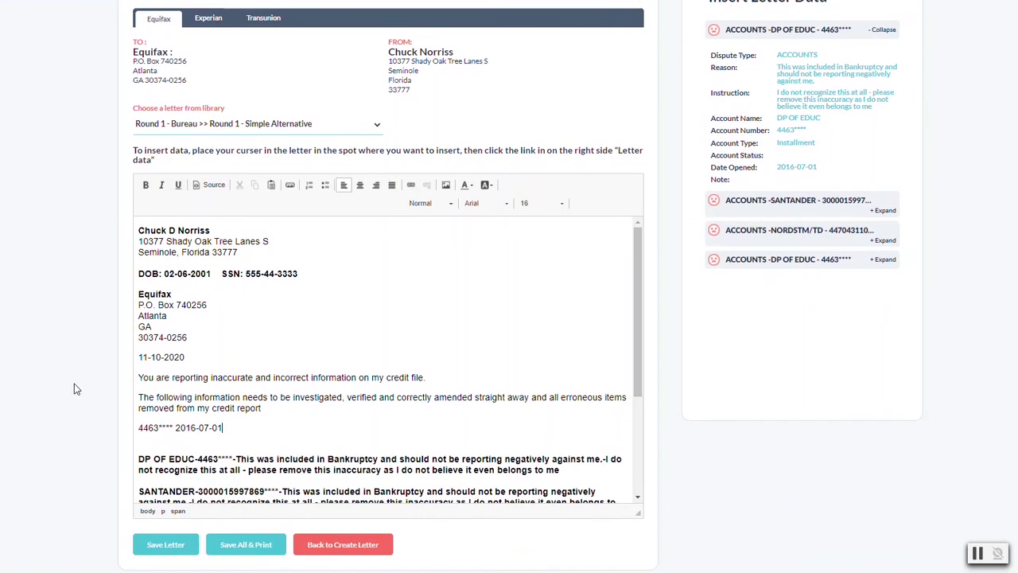